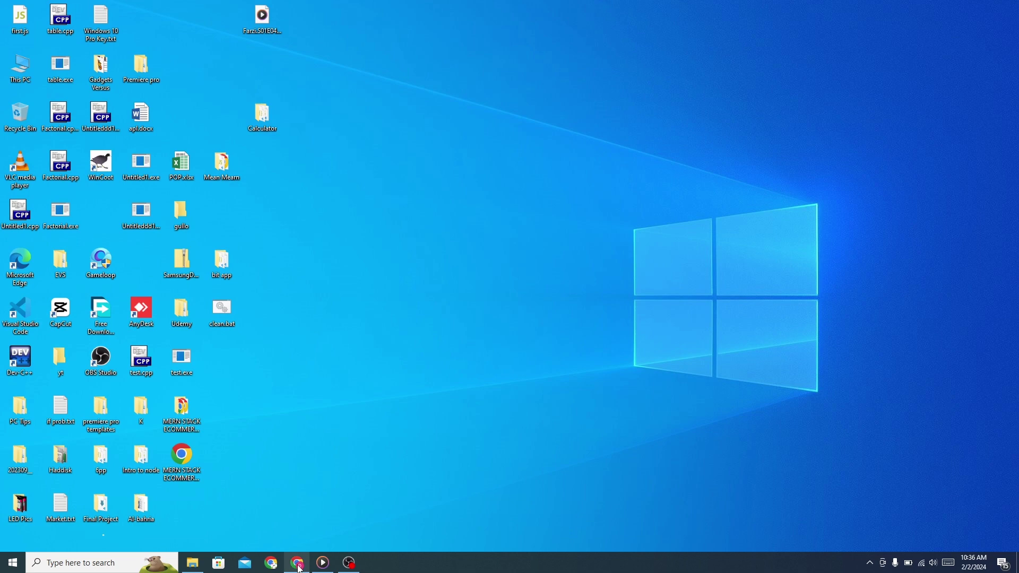
Search Google for 'rainmeter' and open the official rainmeter.net homepage showing the 4.5.18 release.
click(298, 564)
click(401, 221)
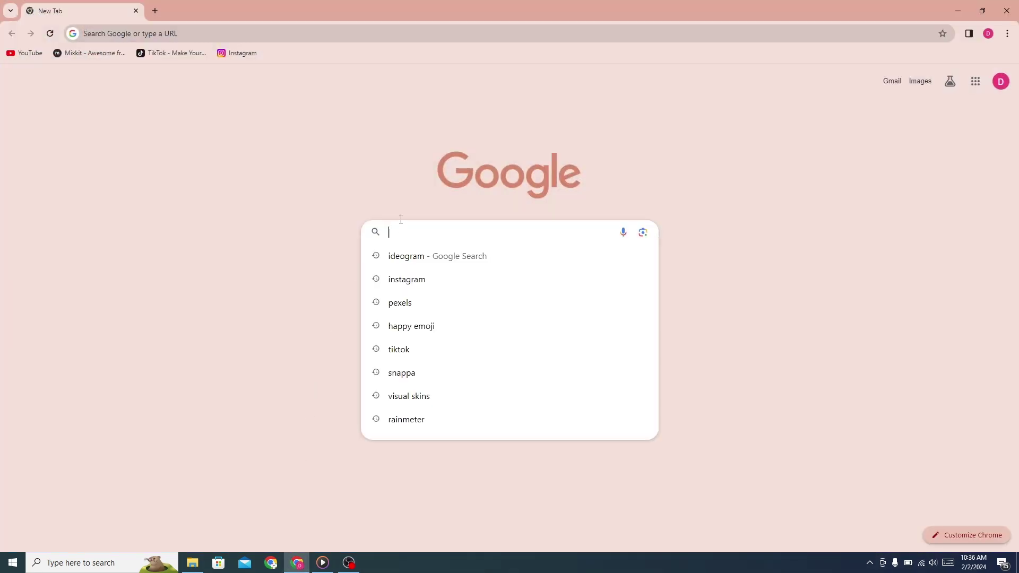
text(ra)
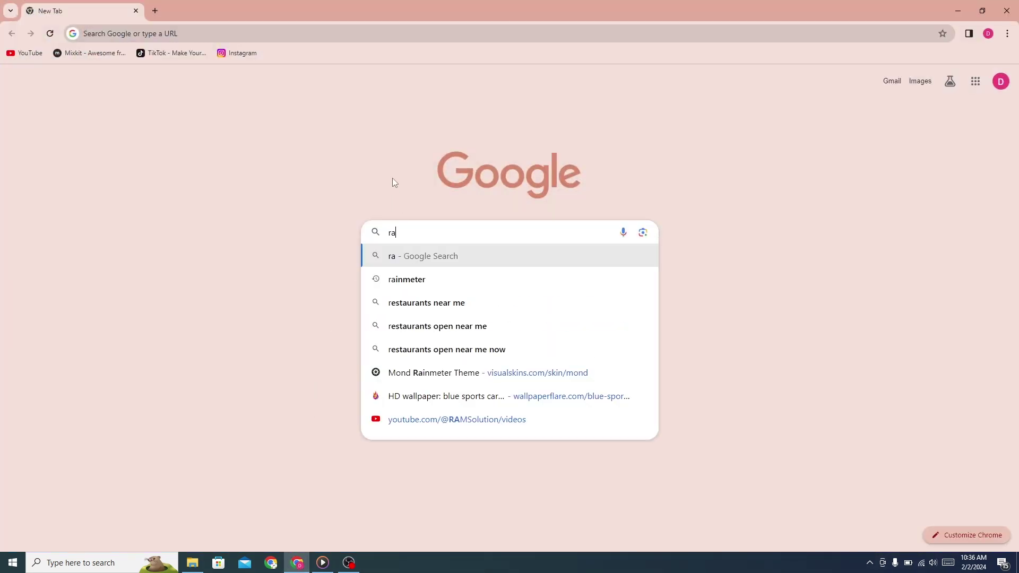
text(in)
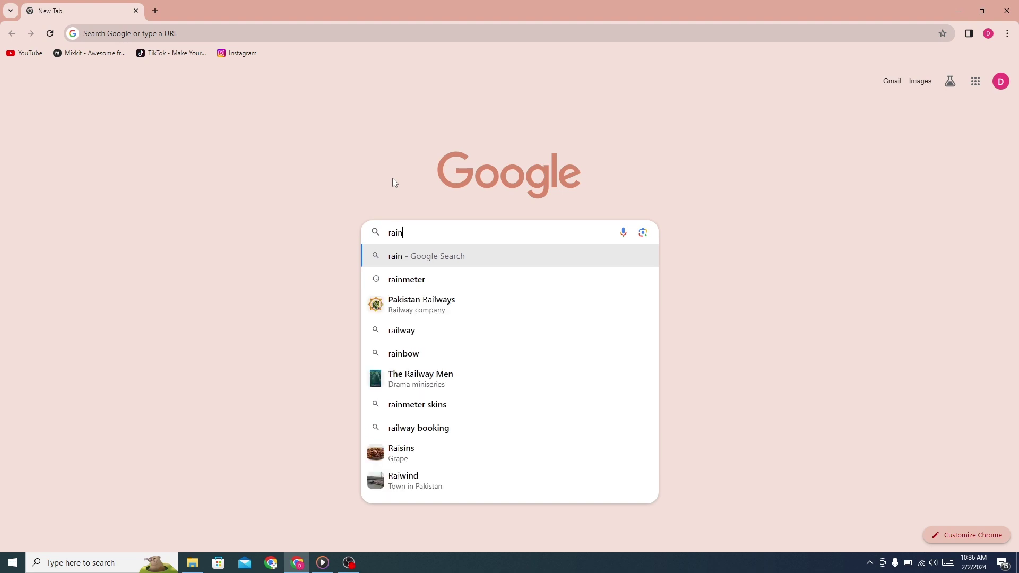
text(meter)
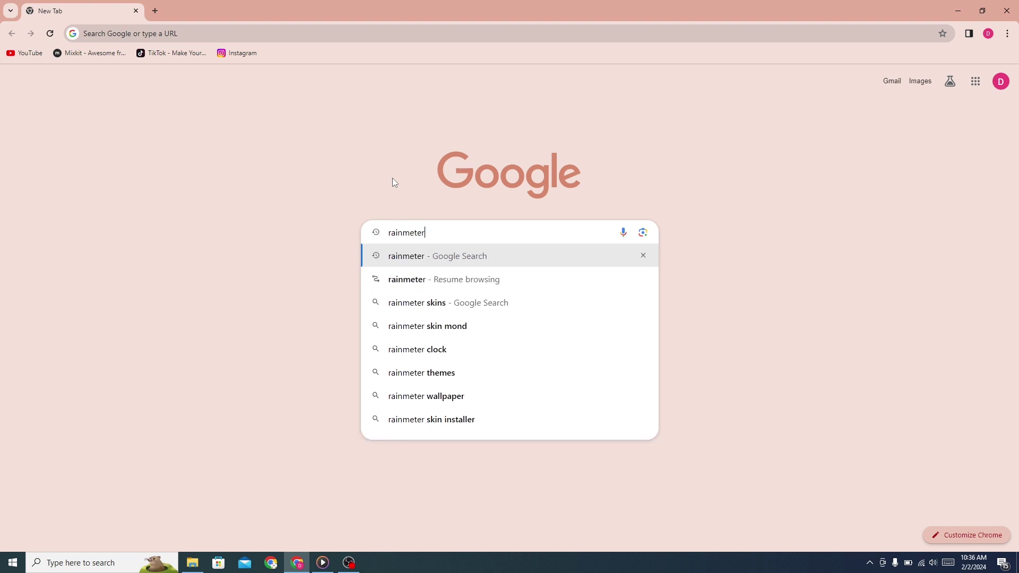
key(Return)
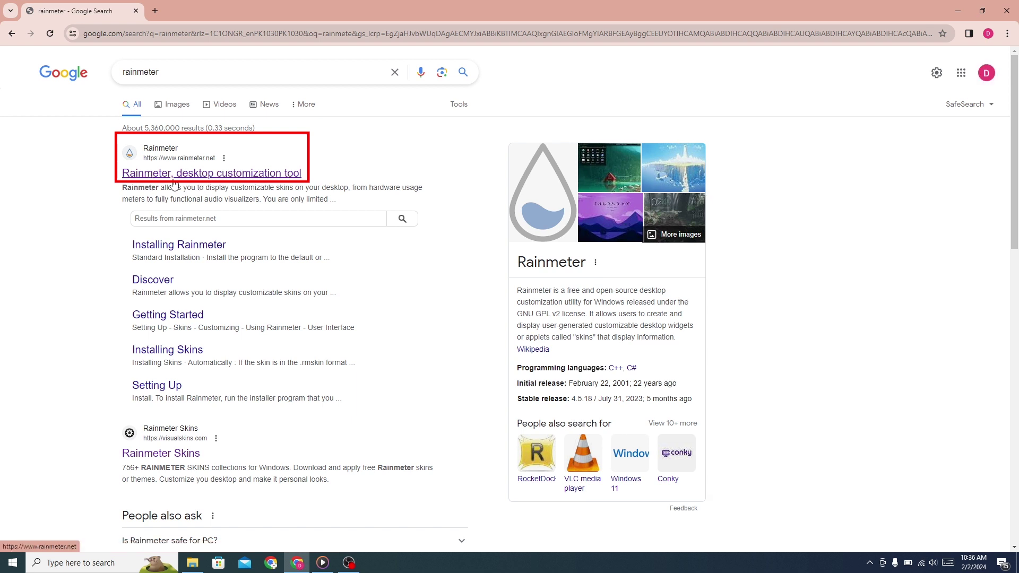
click(203, 177)
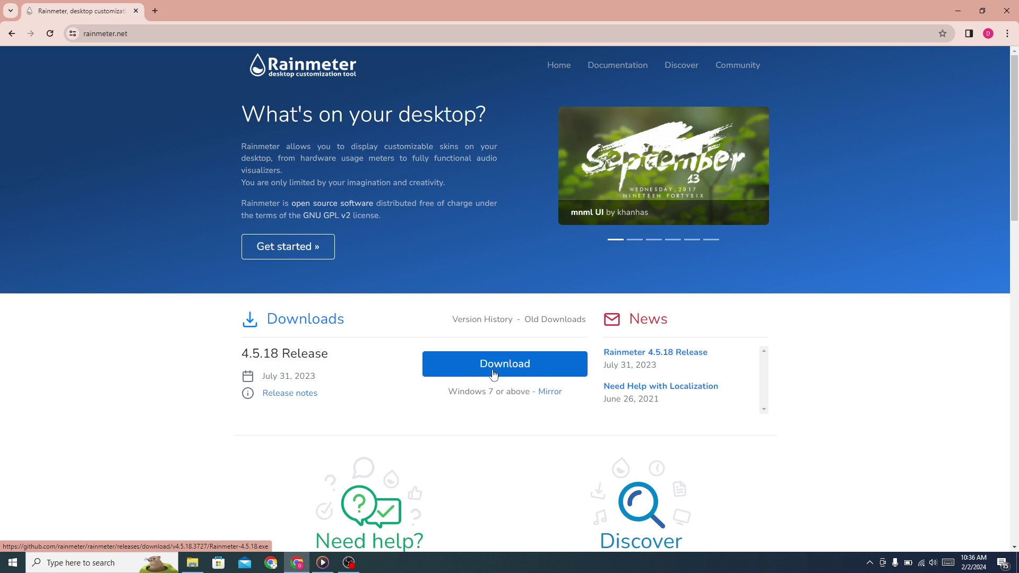
click(158, 10)
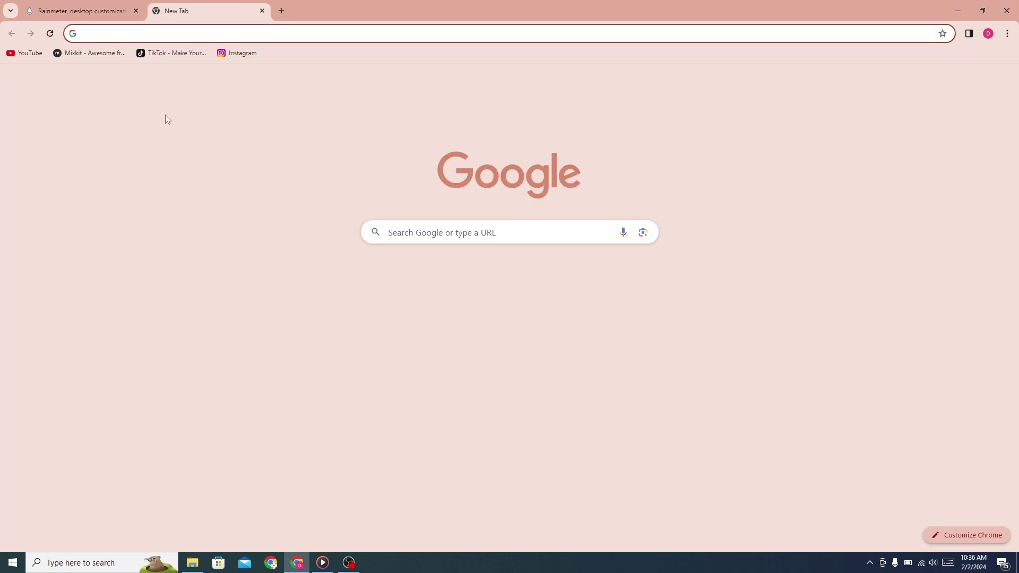
Search Google for 'vstheme' and open the VSThemes.org website.
click(434, 235)
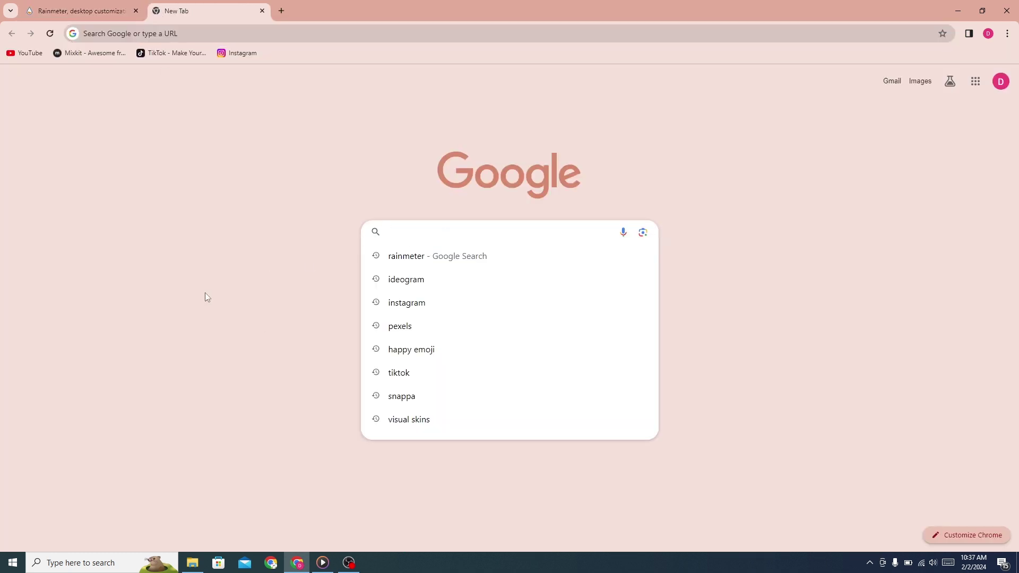
text(vs)
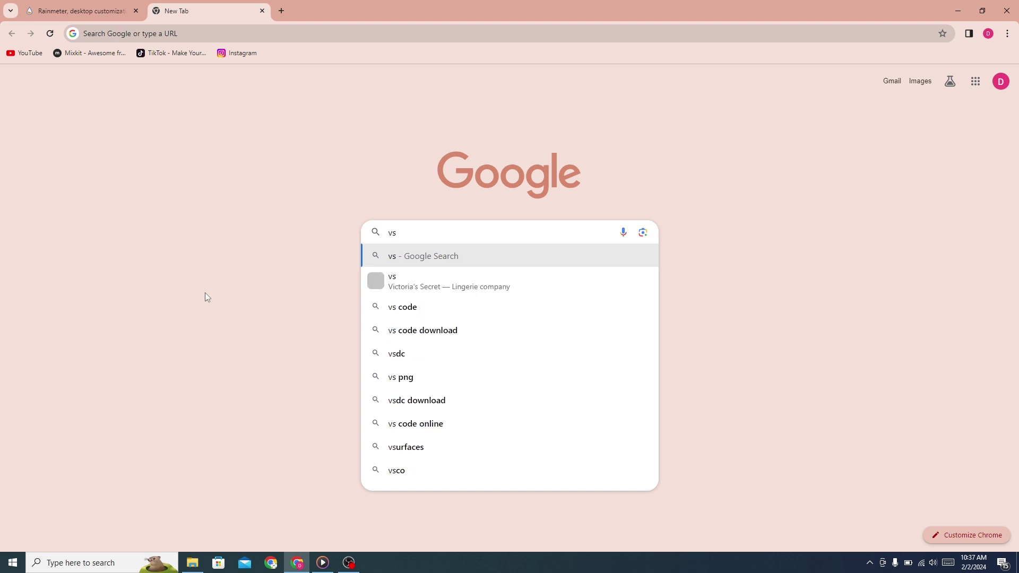
text(theme)
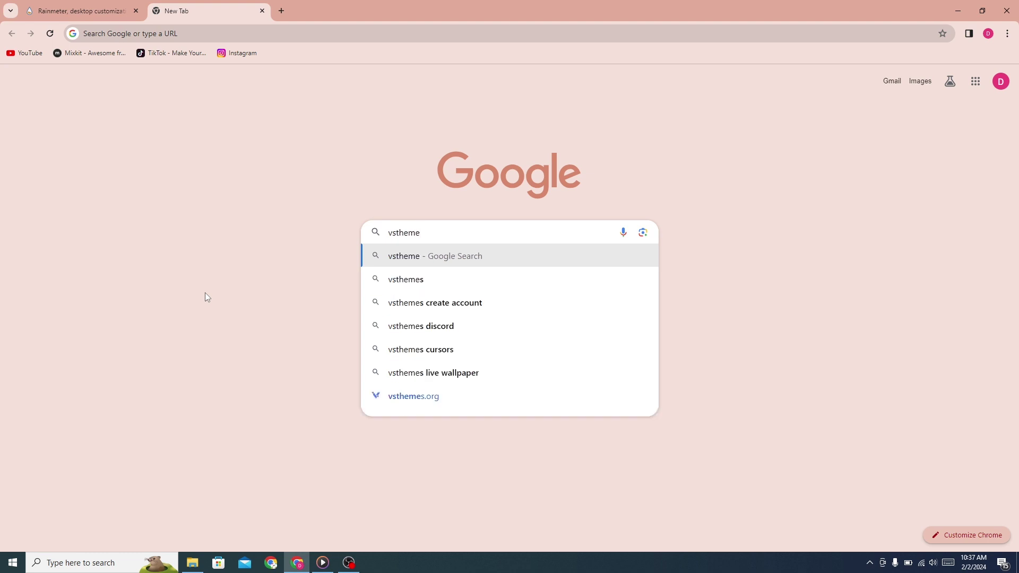
key(Return)
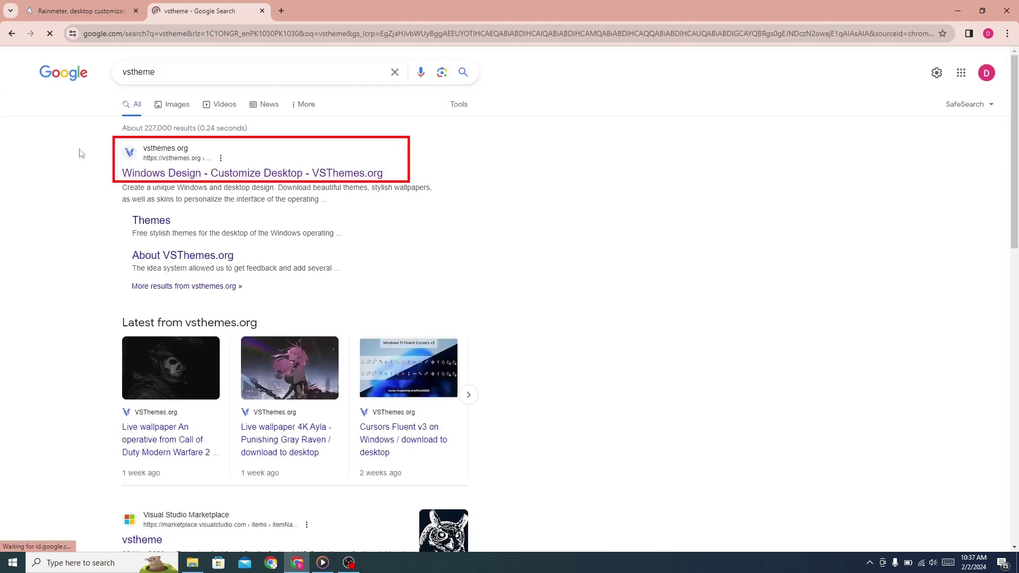
click(230, 182)
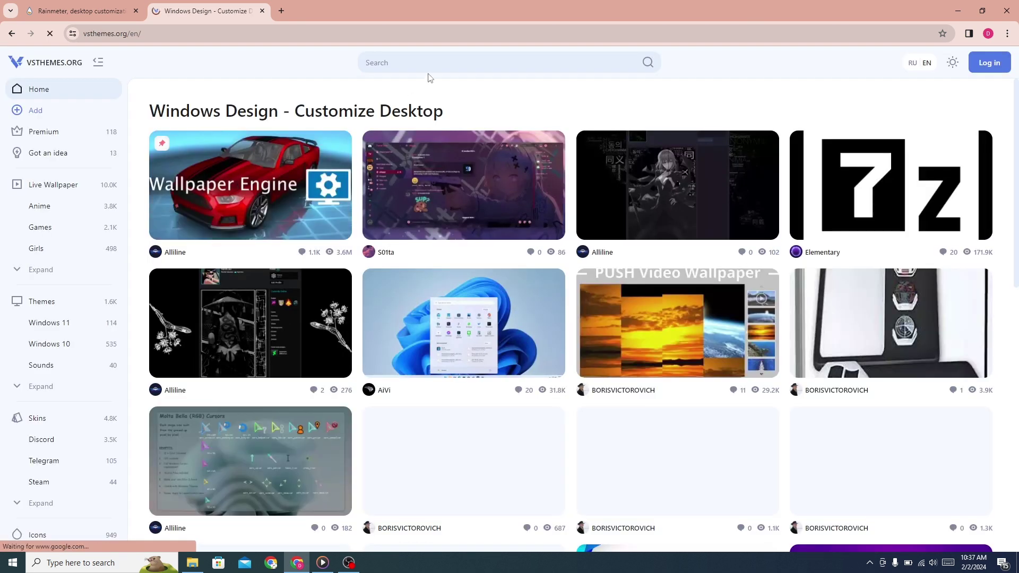
Open VSThemes.org's WhiteNeon2 Rainmeter skin page and scroll to its download section.
click(429, 71)
scroll(266, 370, down, 2)
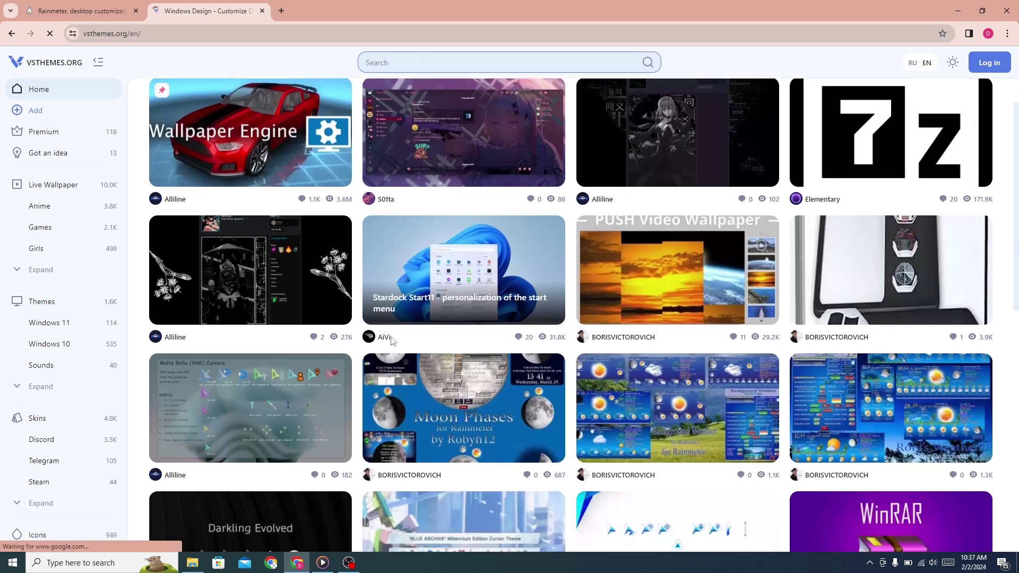
scroll(655, 416, down, 6)
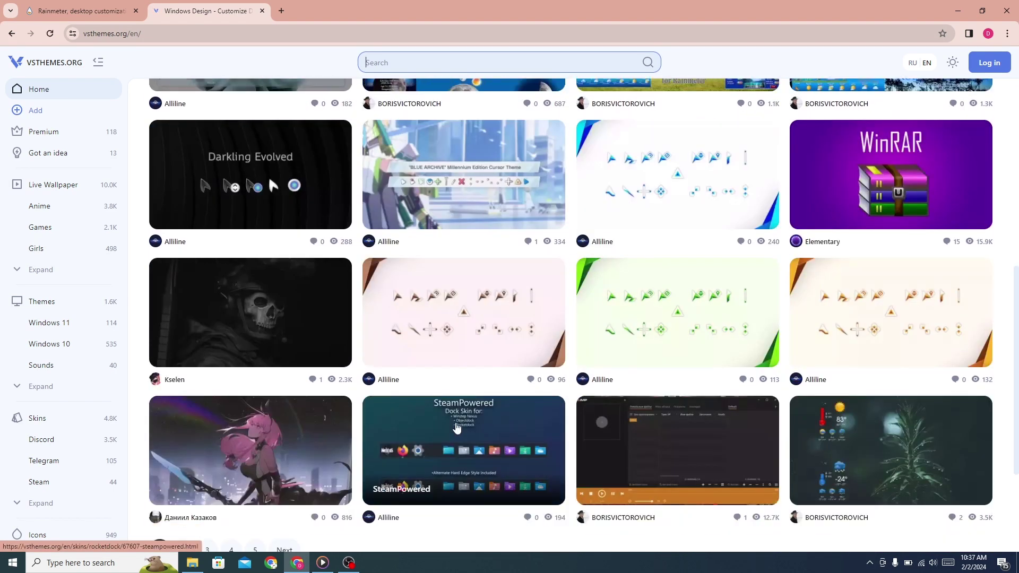
scroll(517, 411, up, 8)
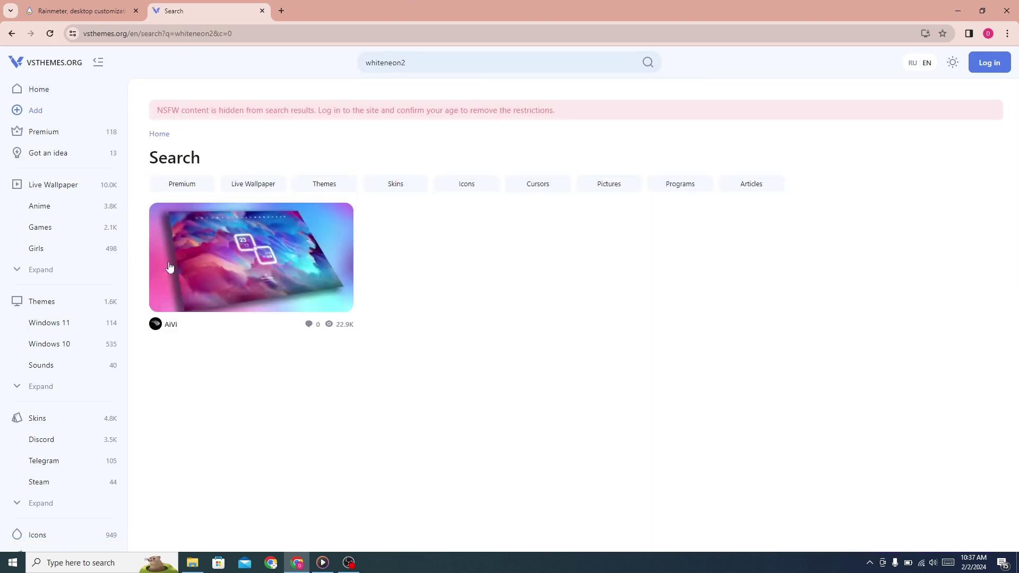
click(268, 257)
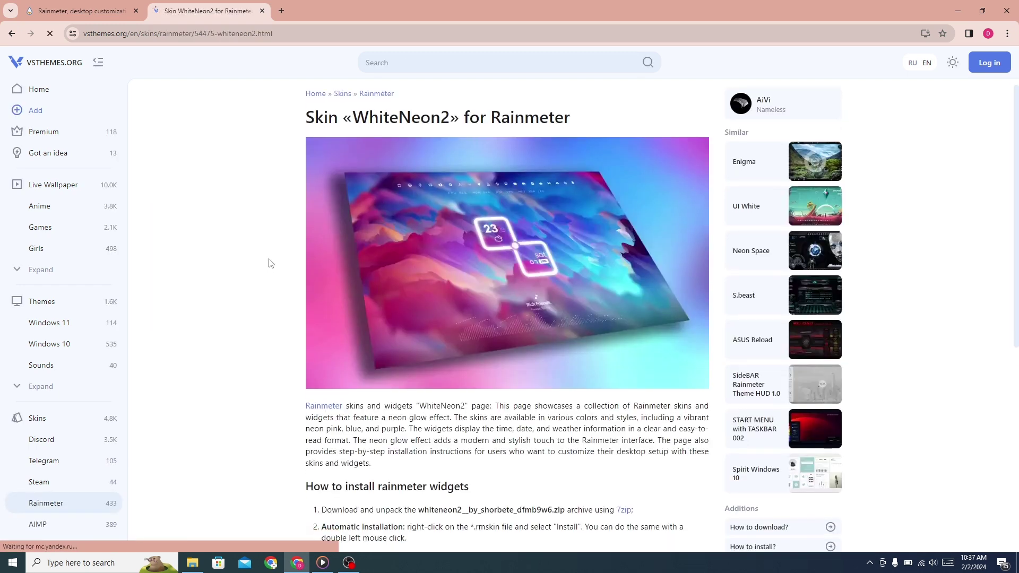
scroll(271, 263, down, 6)
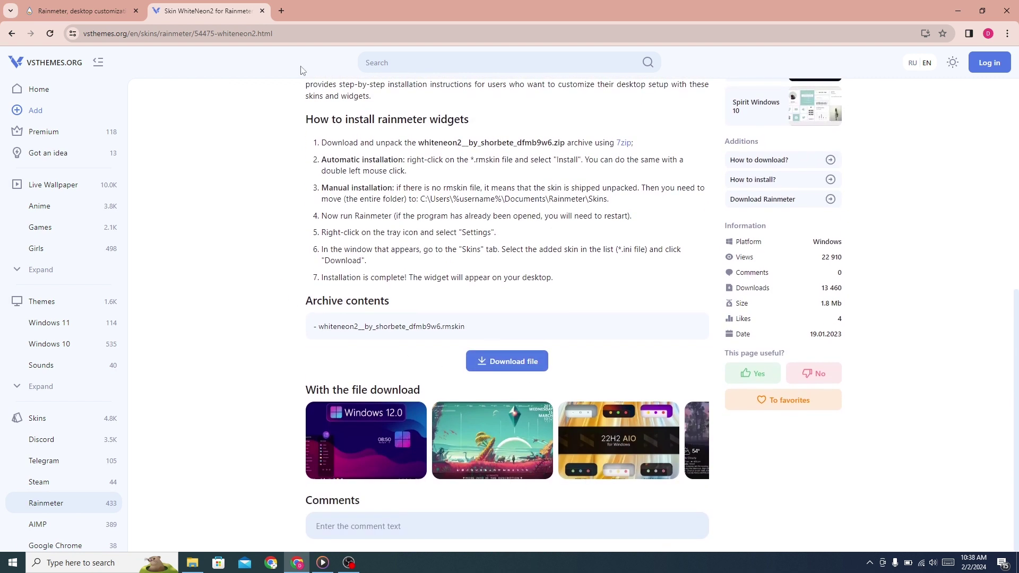
click(283, 9)
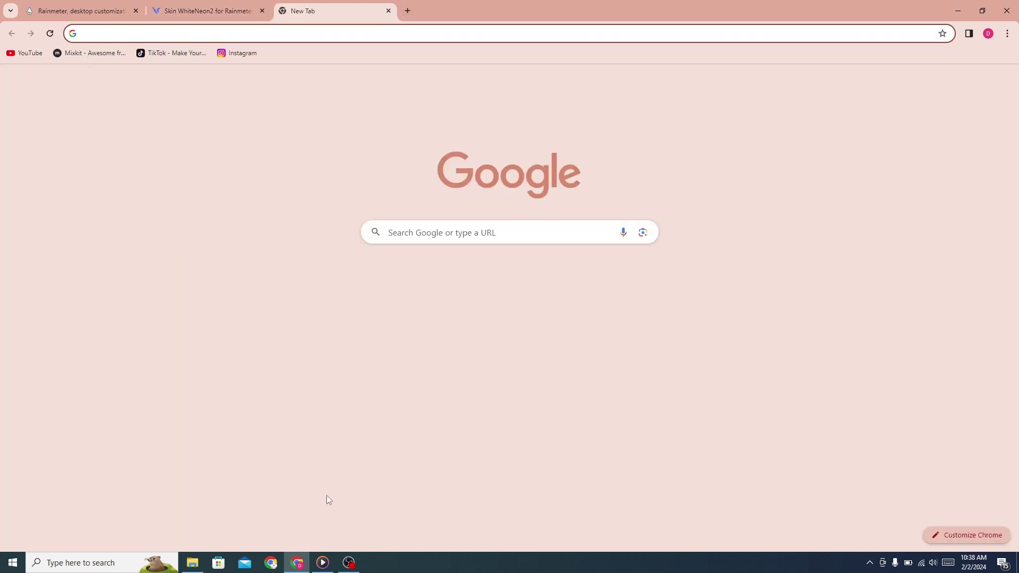
Search Google for 'visual skins' and open the Rainmeter Skins page on visualskins.com.
click(394, 242)
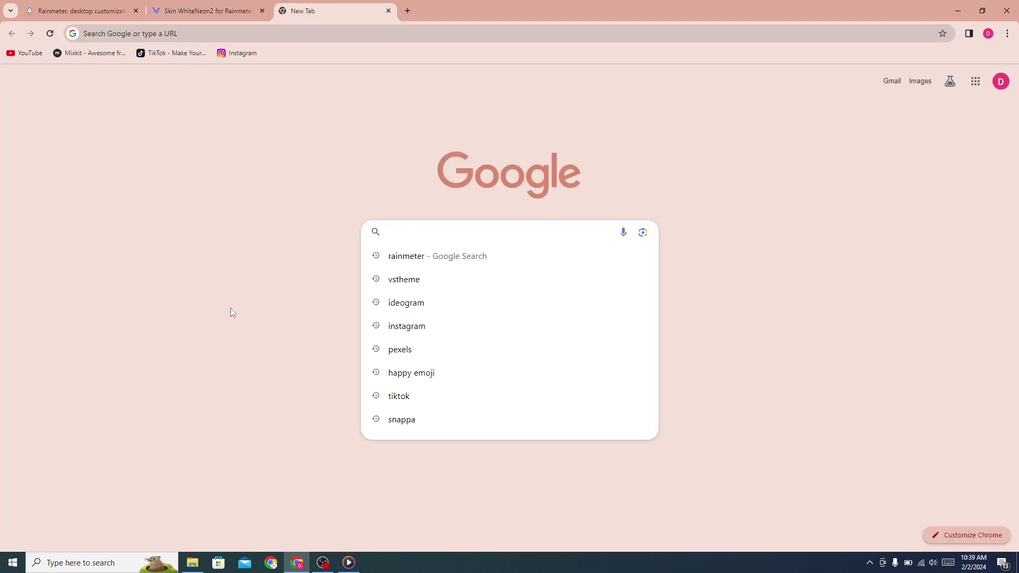
text(visua)
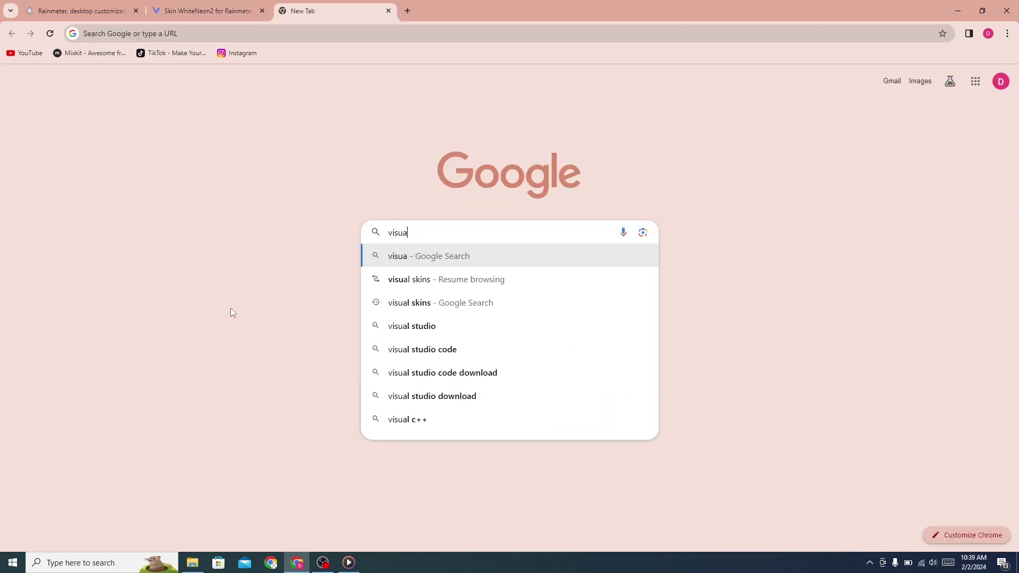
text(l)
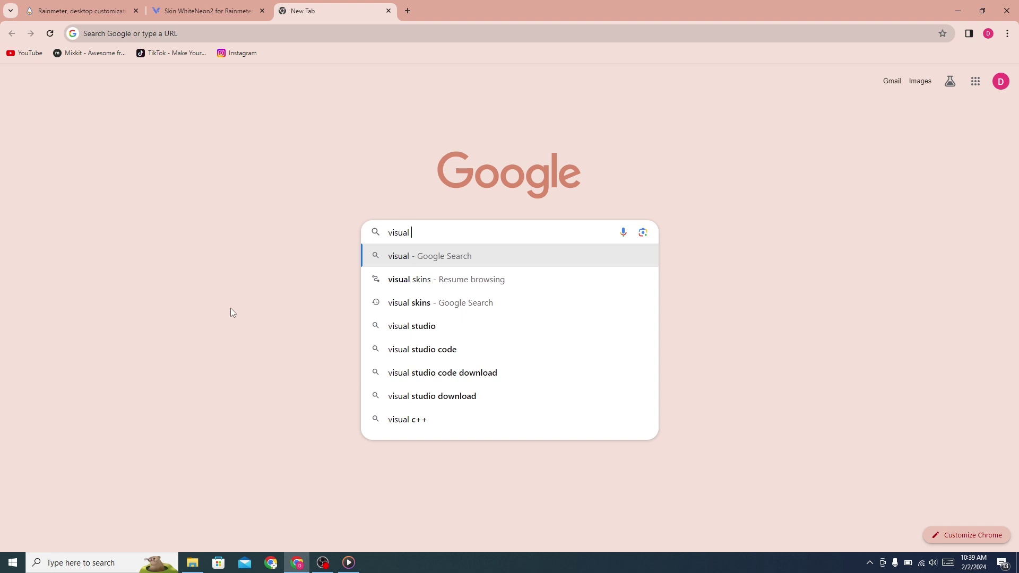
text( skins)
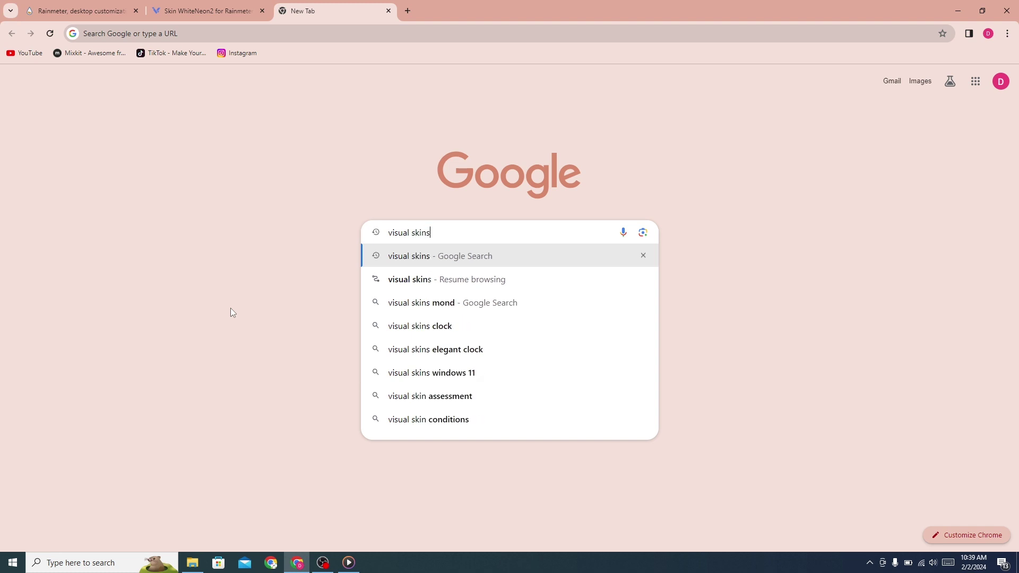
key(Return)
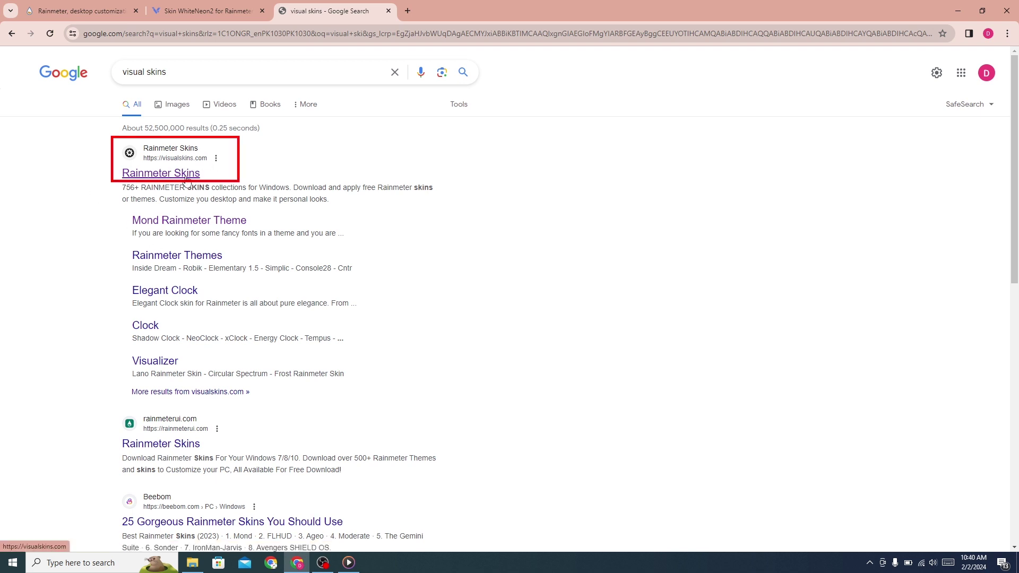
click(161, 176)
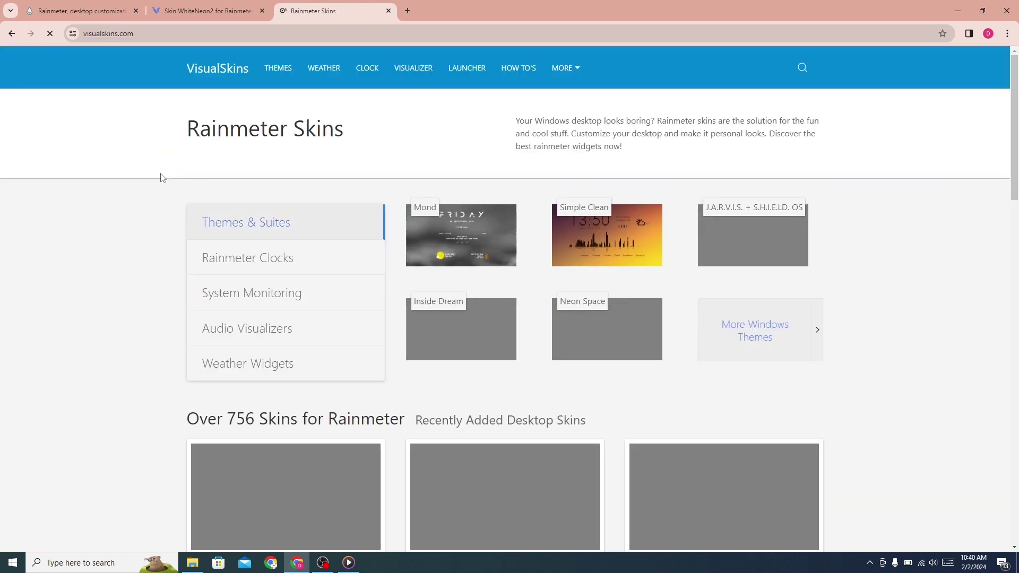
Open the Mond theme page, dismiss the ad, and scroll to the 1.9 MB mond.rmskin download.
scroll(93, 266, down, 1)
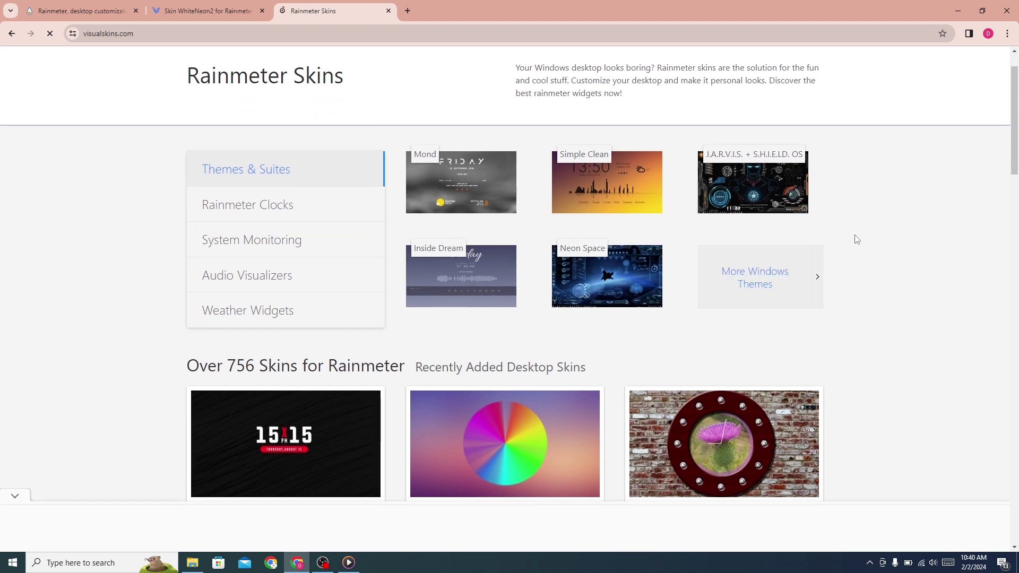
scroll(855, 239, down, 10)
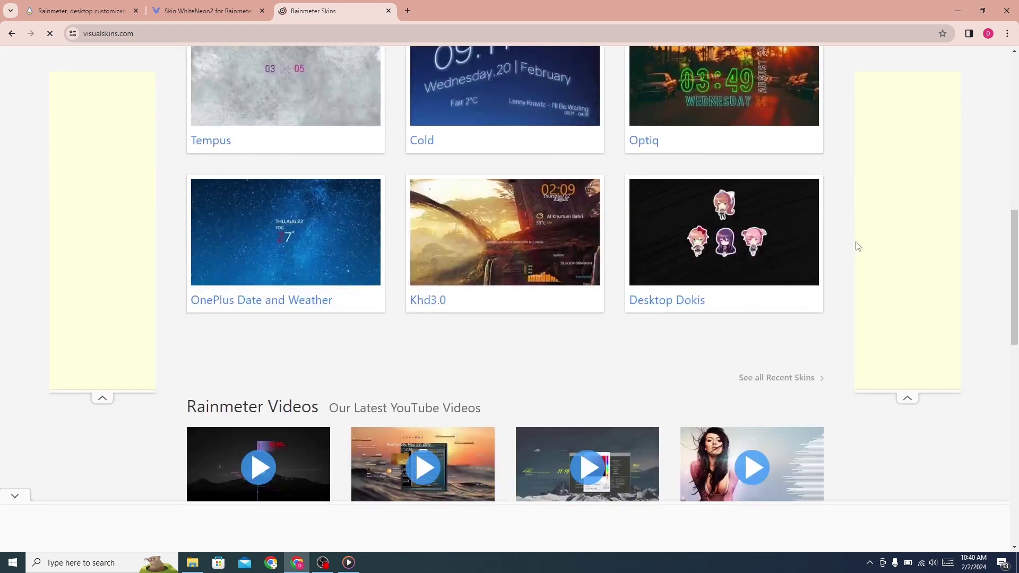
scroll(764, 306, up, 10)
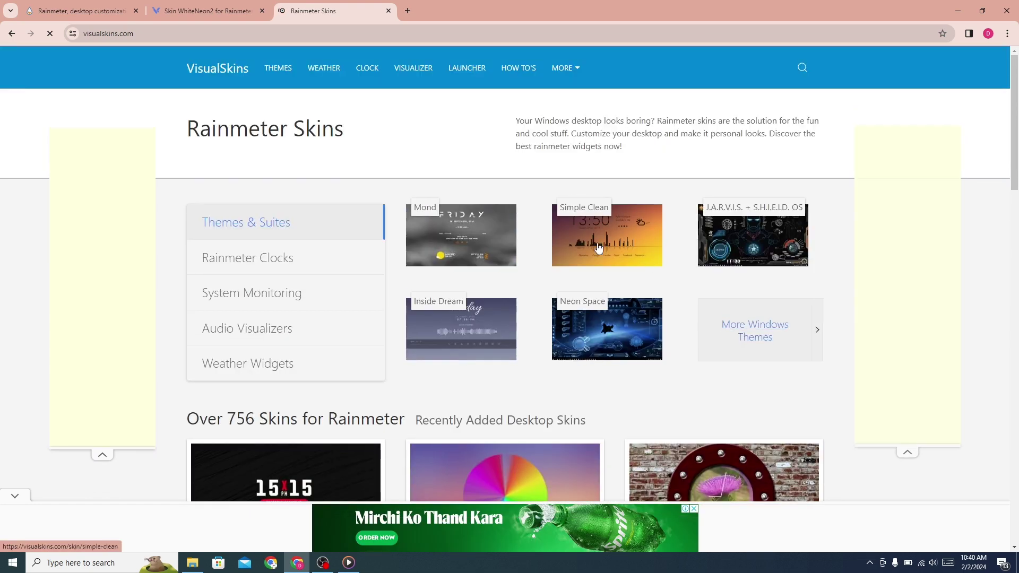
click(474, 247)
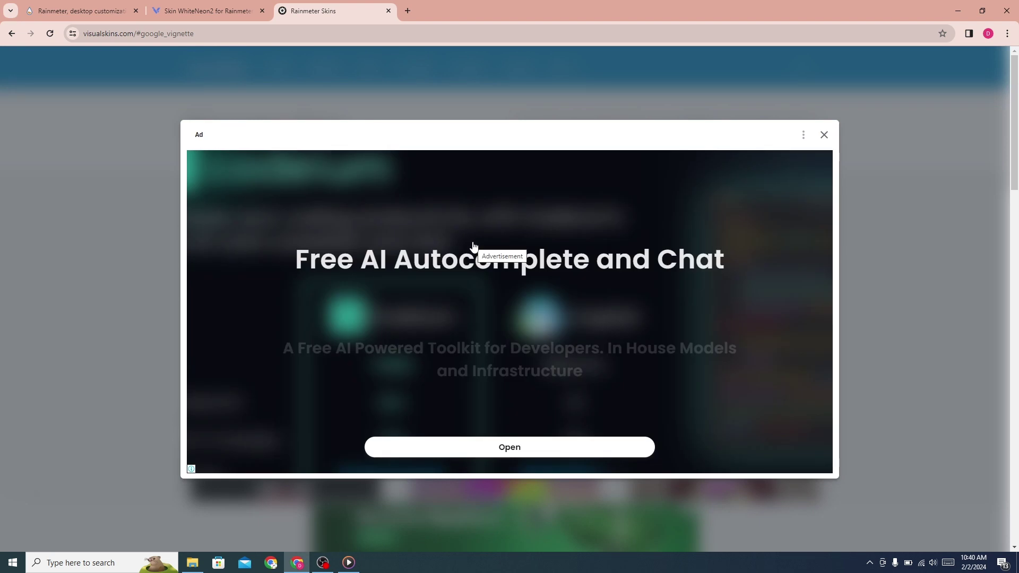
click(824, 136)
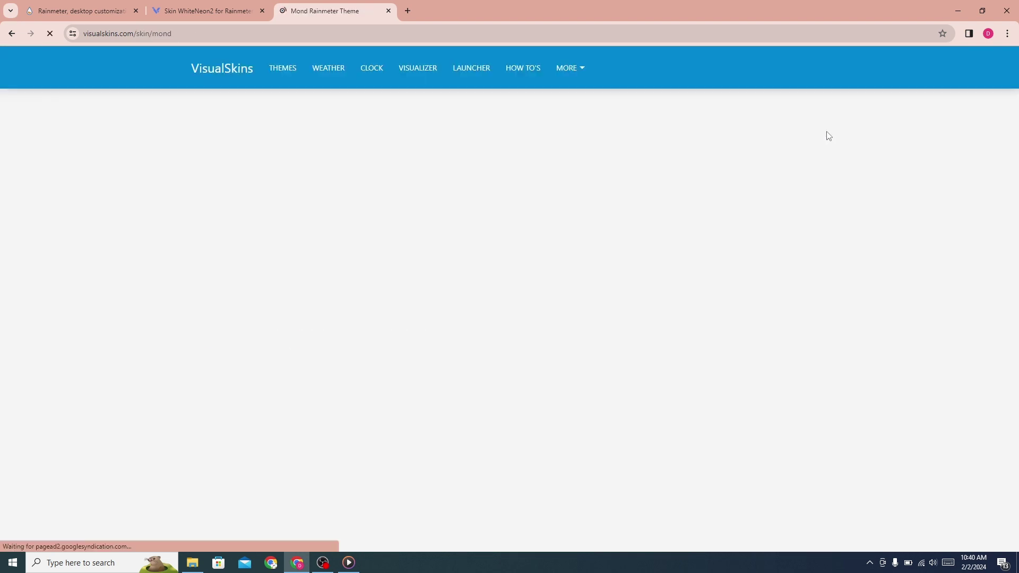
scroll(314, 249, down, 8)
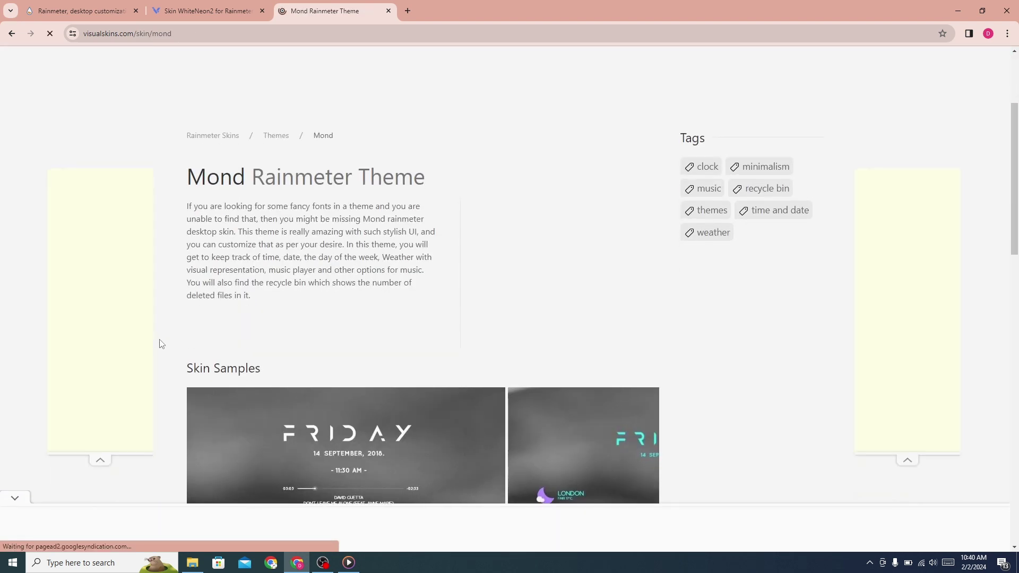
scroll(311, 319, down, 5)
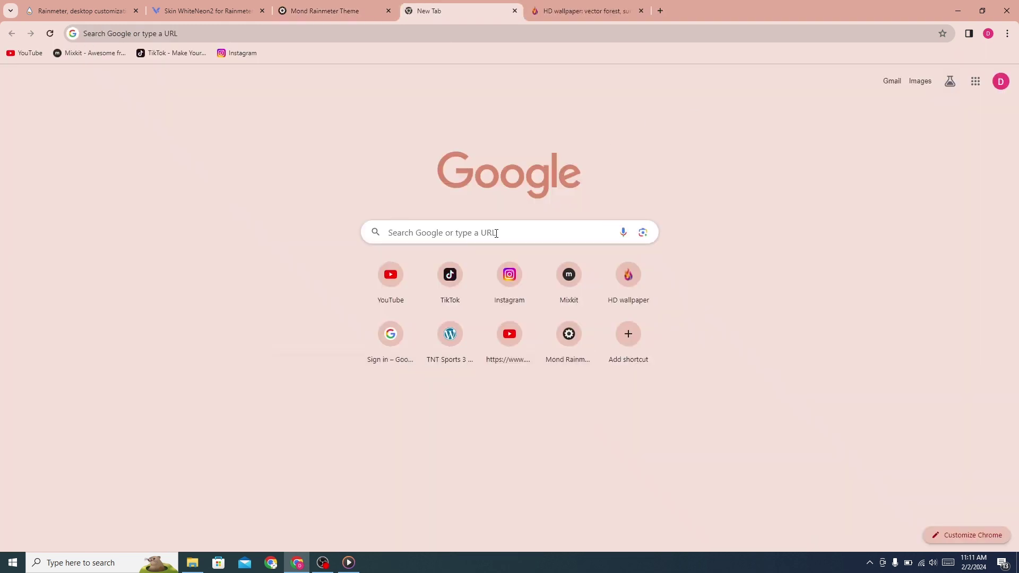
Search for 'wallpaperflare', open the Wallpaper Flare homepage, and browse its Popular HD wallpapers grid.
text(wa)
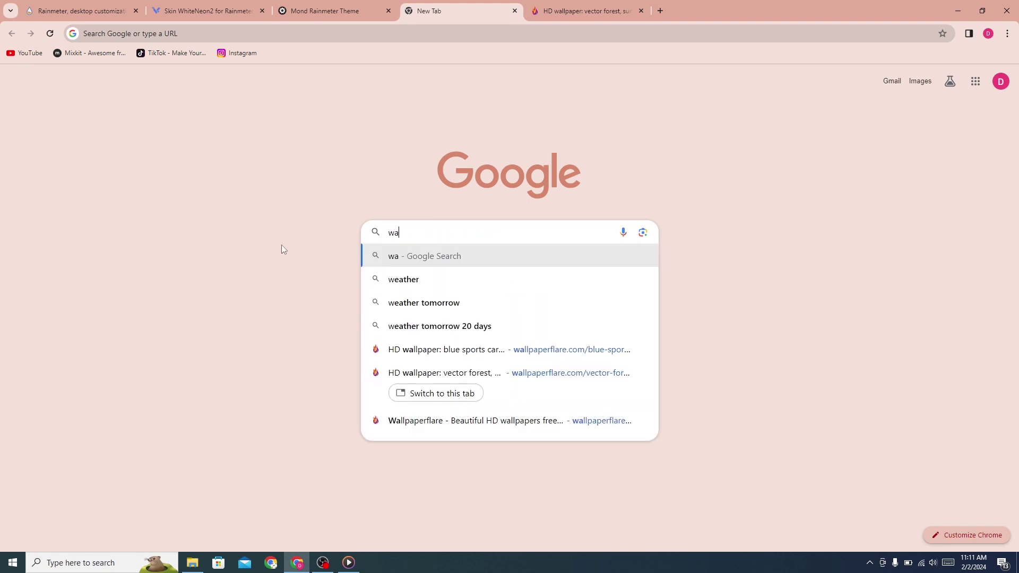
text(llpaper)
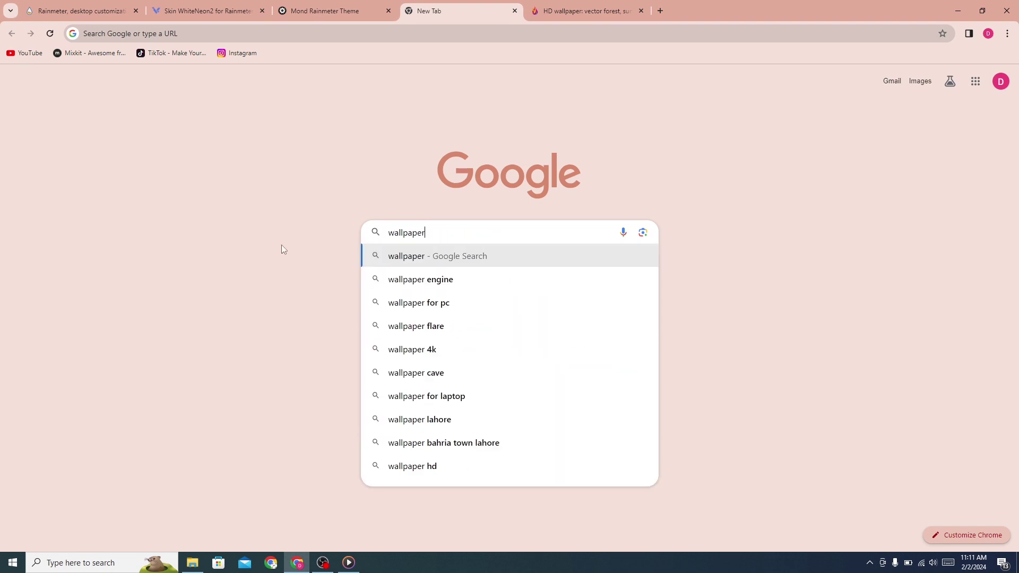
text(flare)
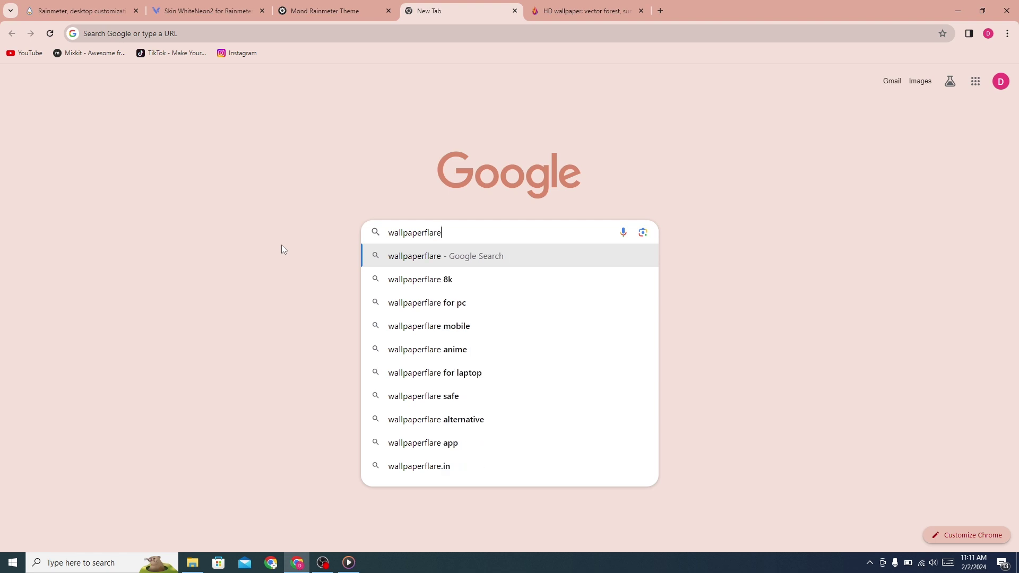
key(Return)
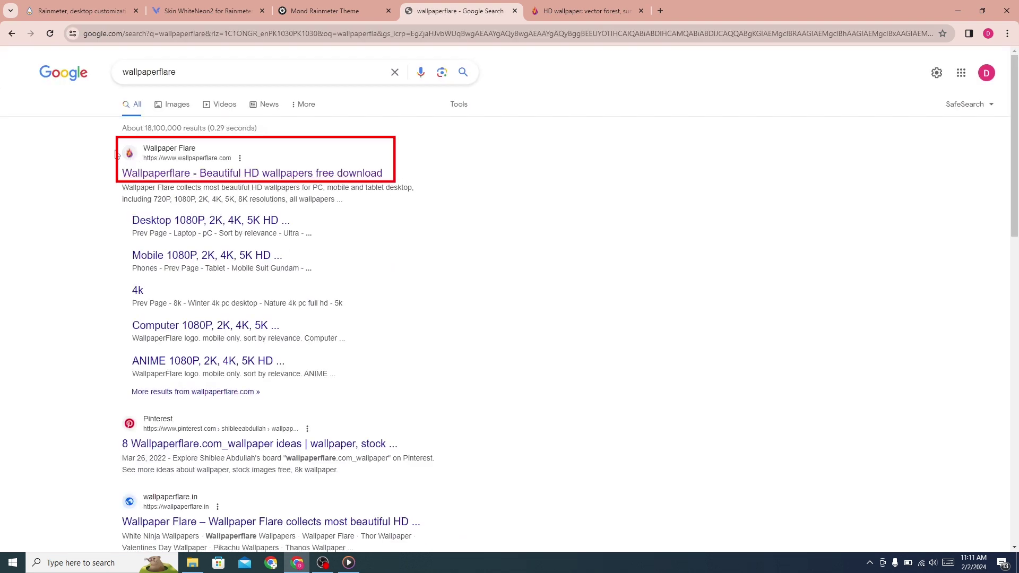
click(183, 174)
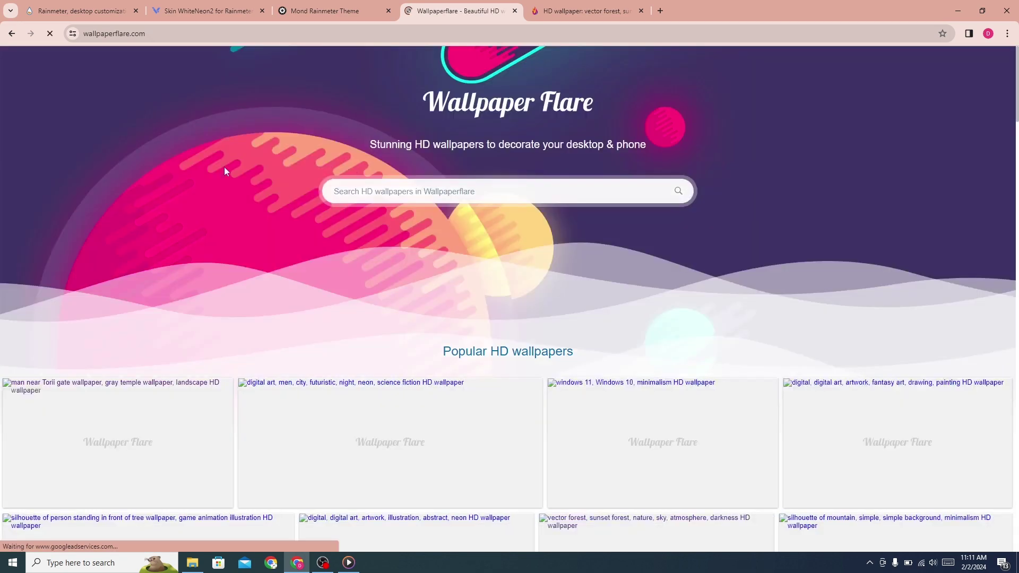
scroll(225, 218, down, 4)
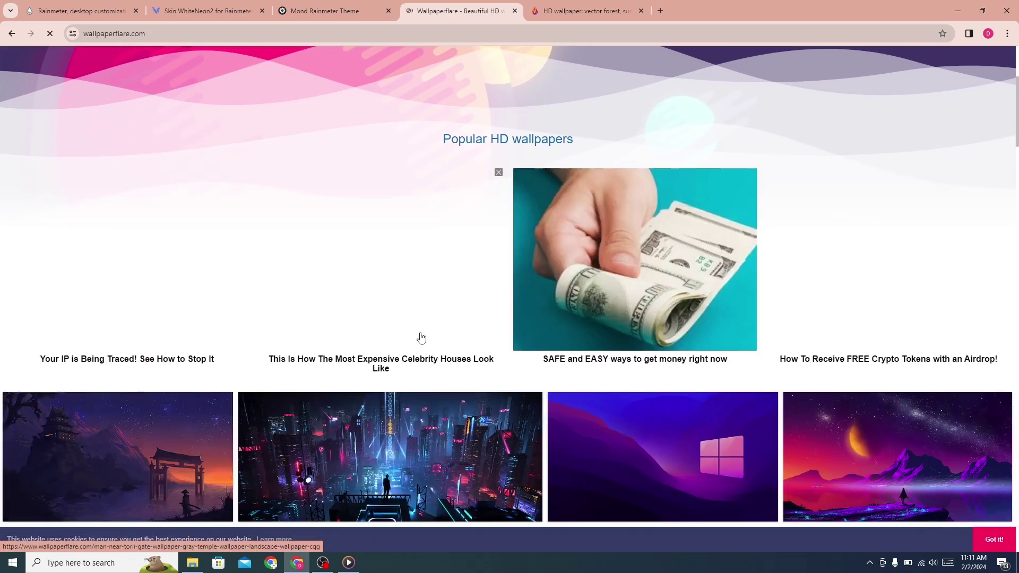
scroll(421, 338, down, 7)
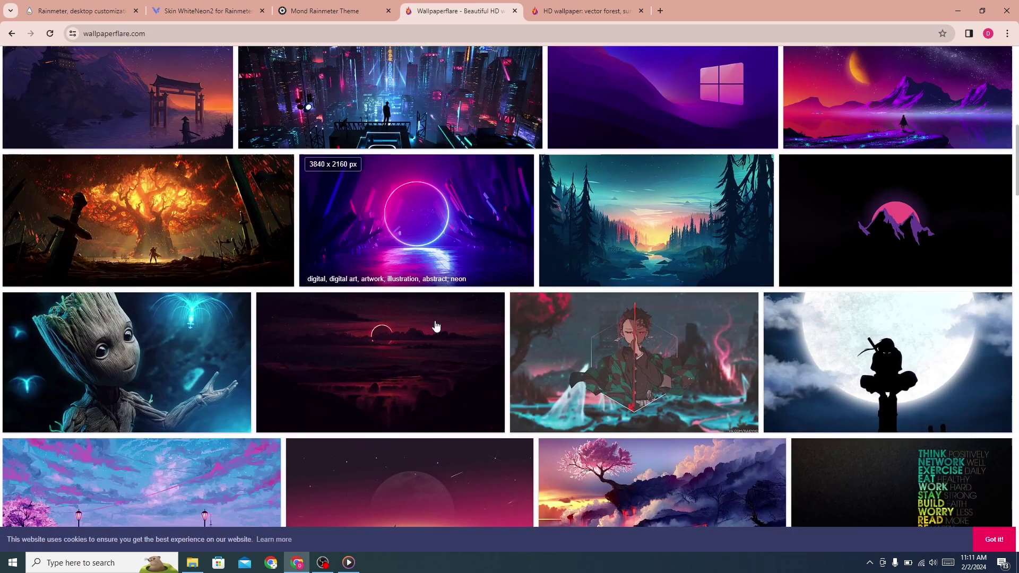
scroll(435, 325, down, 5)
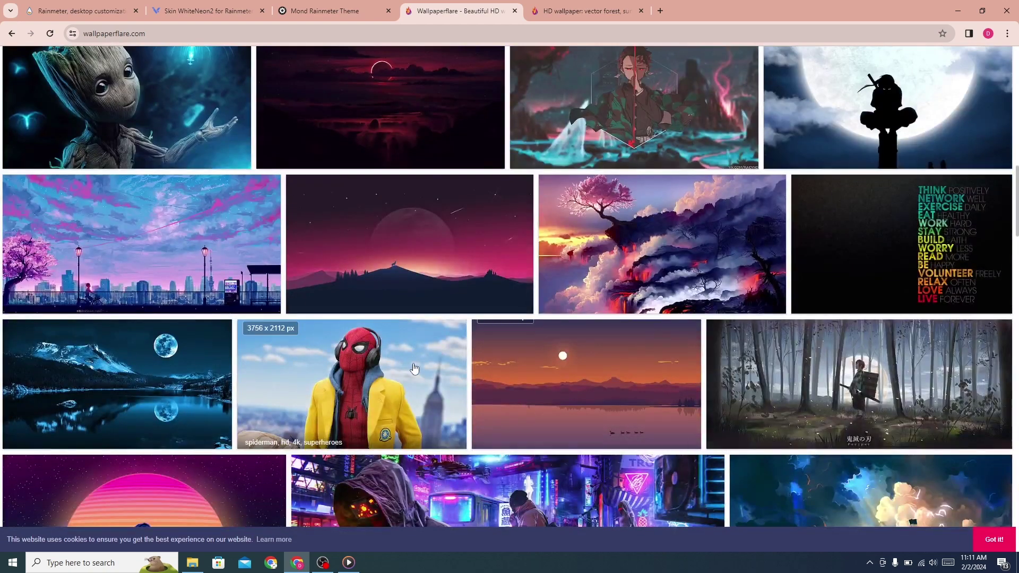
scroll(414, 368, down, 3)
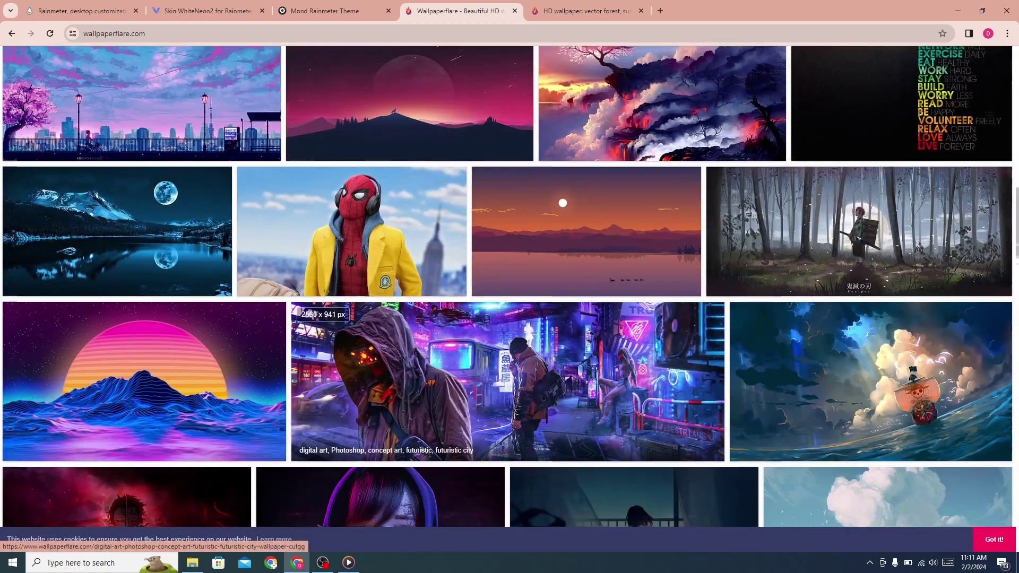
scroll(420, 445, down, 4)
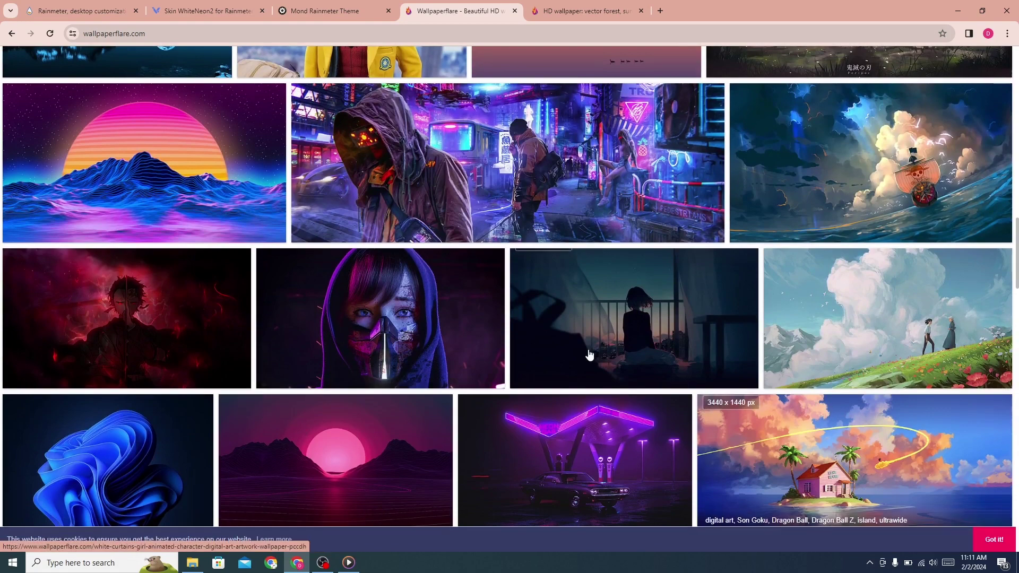
scroll(698, 369, down, 4)
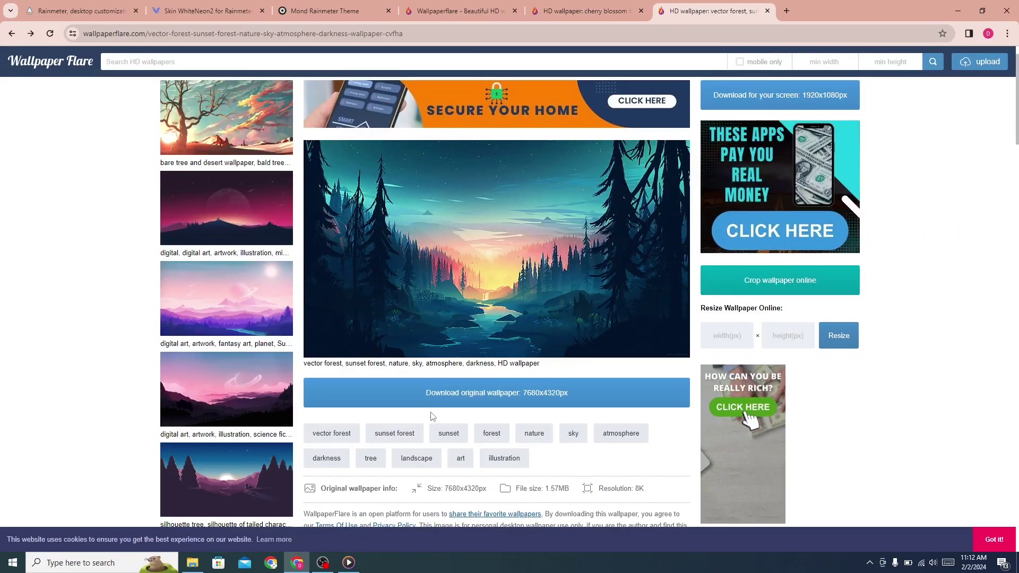
Download the 7680x4320 vector forest sunset wallpaper as a jpg into Downloads\Upgrade.
click(448, 391)
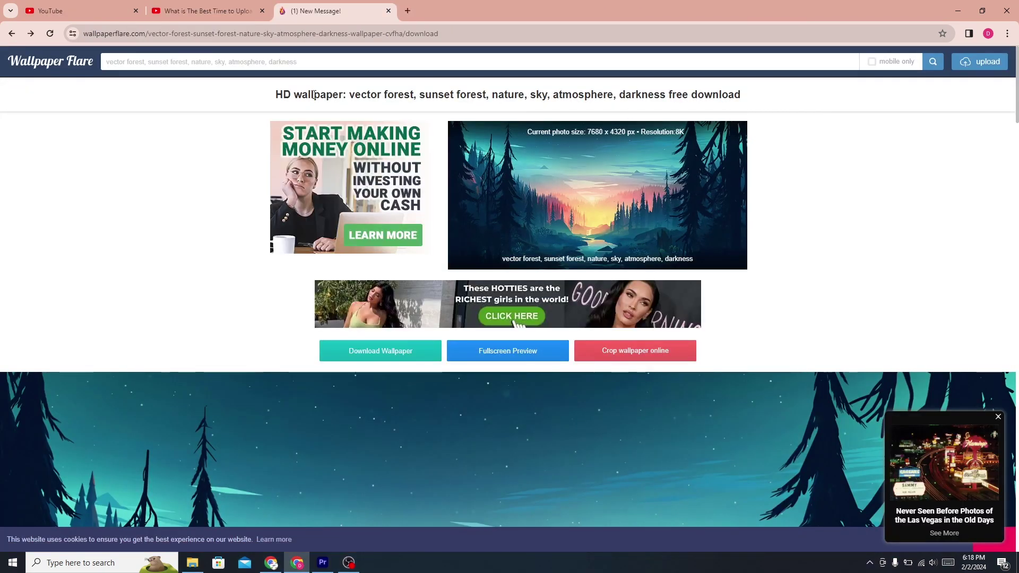
drag(349, 95, 668, 96)
click(651, 92)
drag(349, 95, 670, 100)
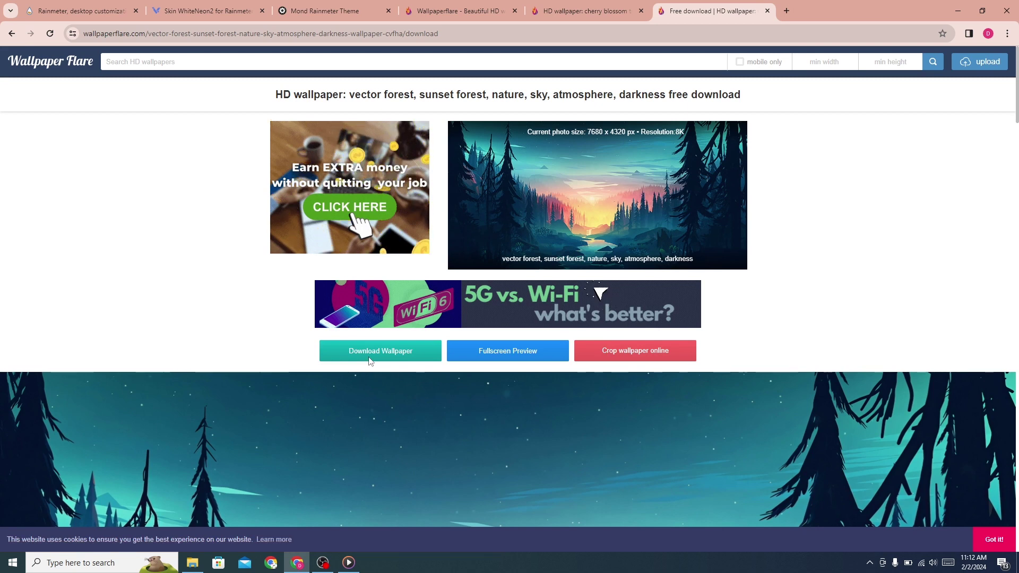
click(370, 361)
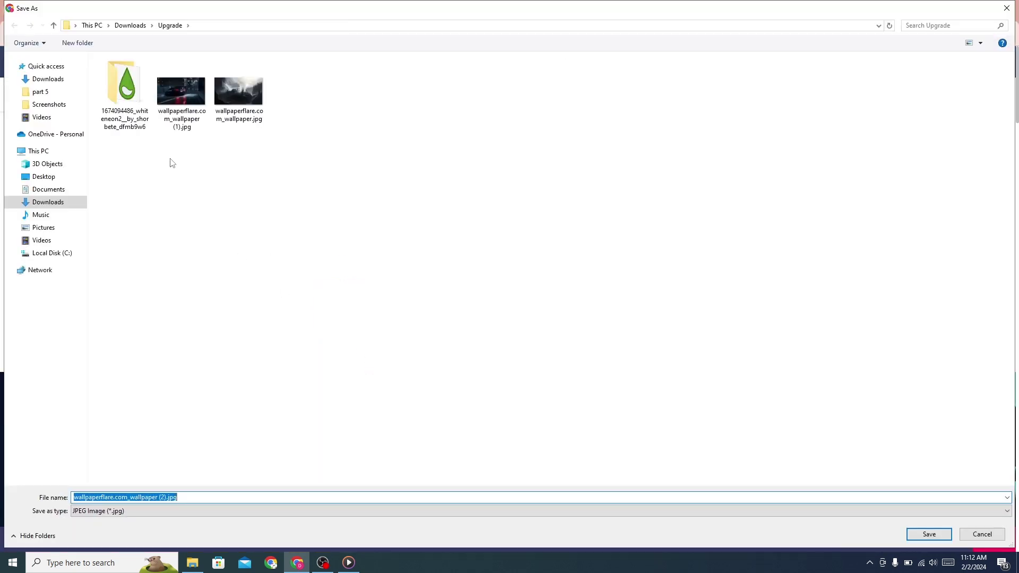
click(928, 533)
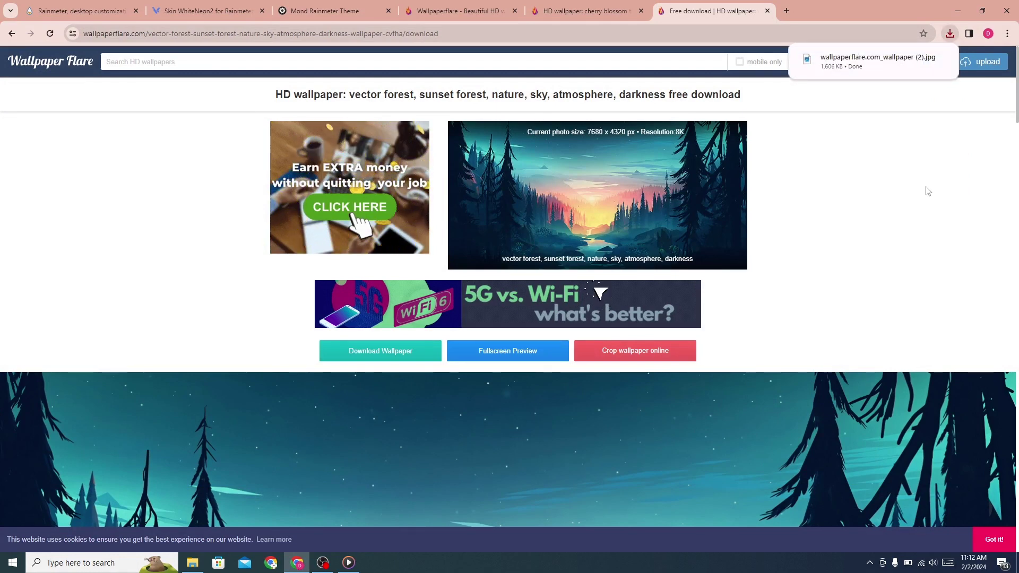
click(946, 12)
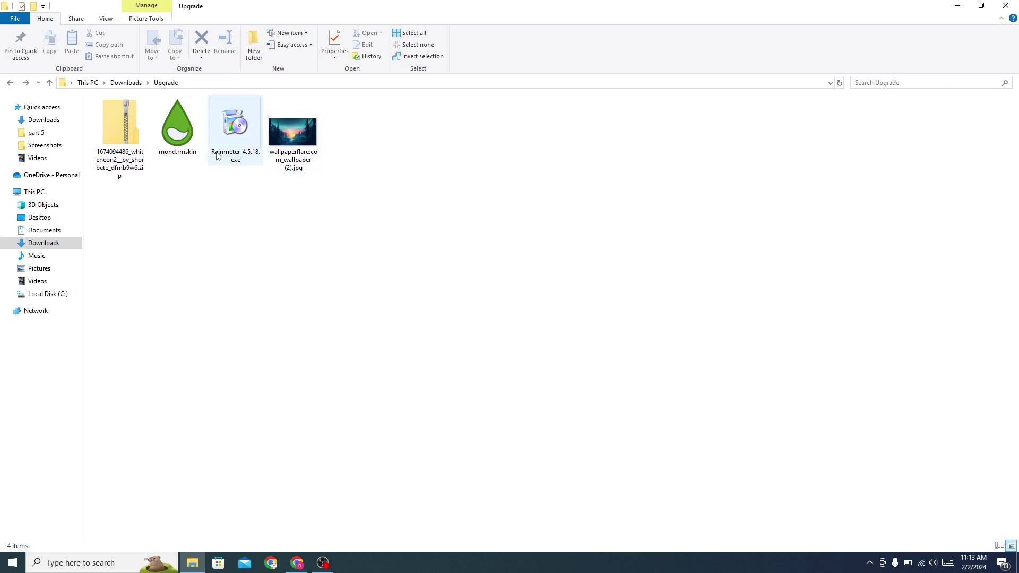
Extract the WhiteNeon2 zip into a same-named folder inside Upgrade.
click(122, 160)
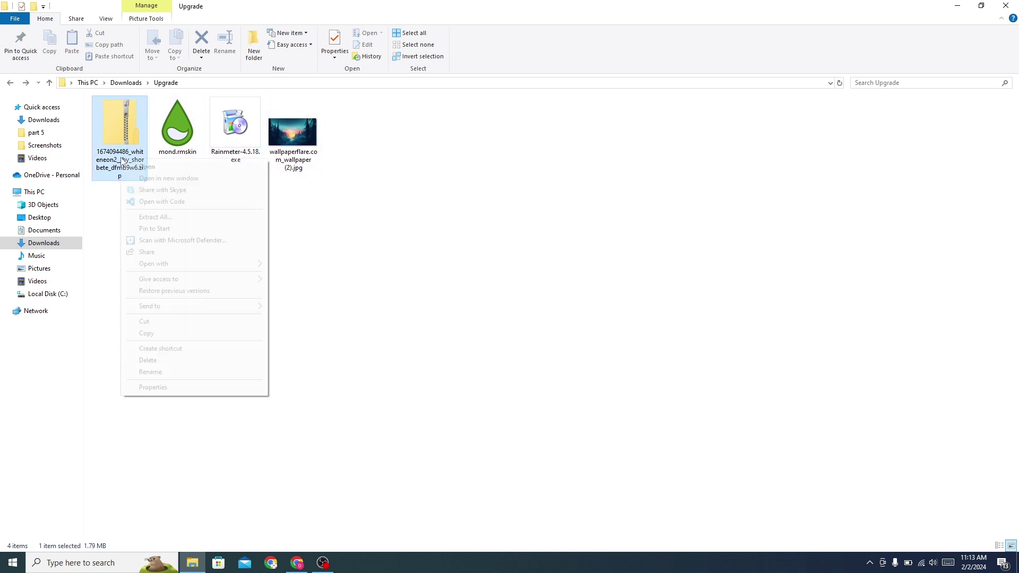
right_click(122, 161)
click(148, 217)
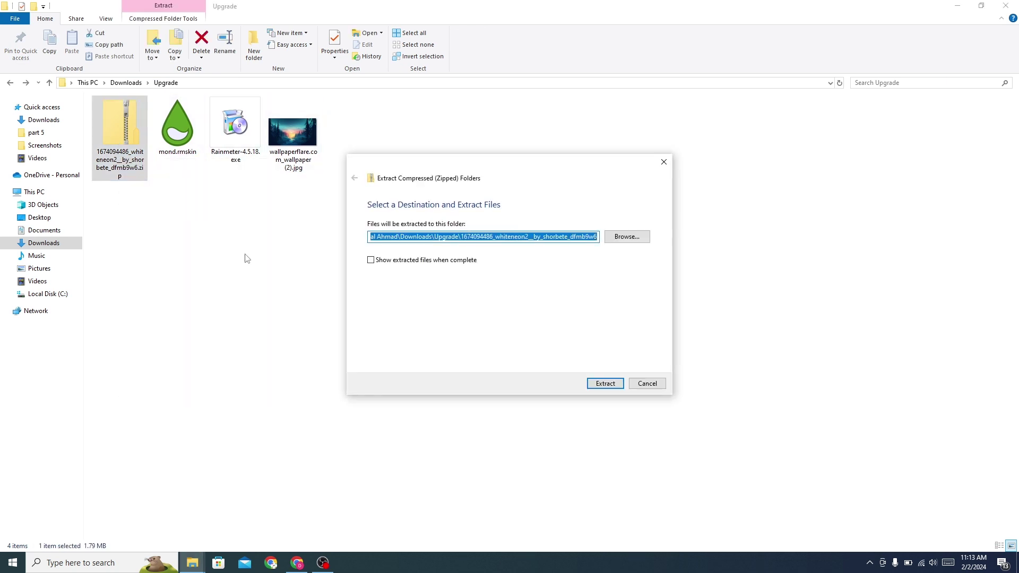
click(604, 387)
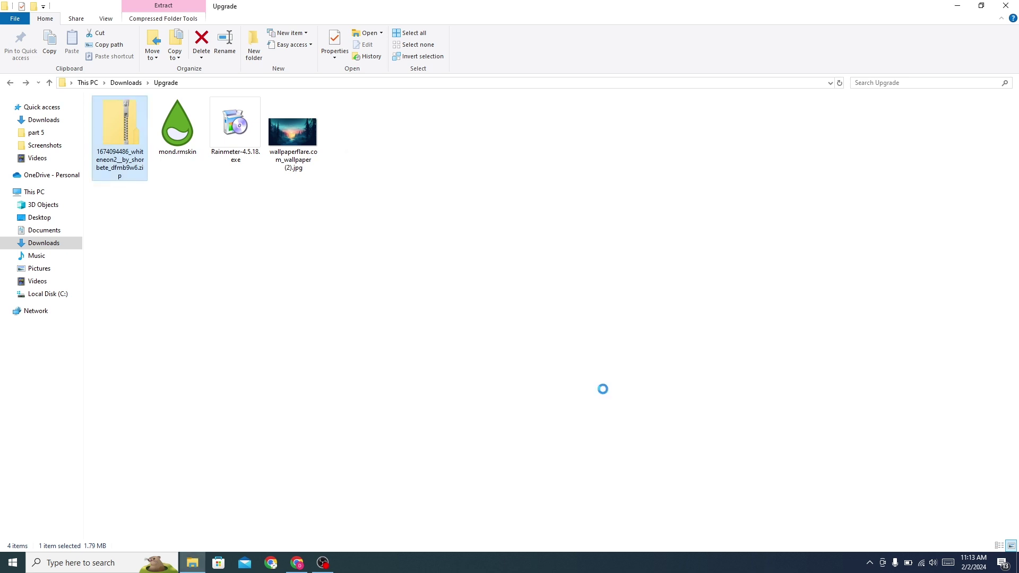
Run the extracted WhiteNeon2 .rmskin file and install the skin.
double_click(131, 144)
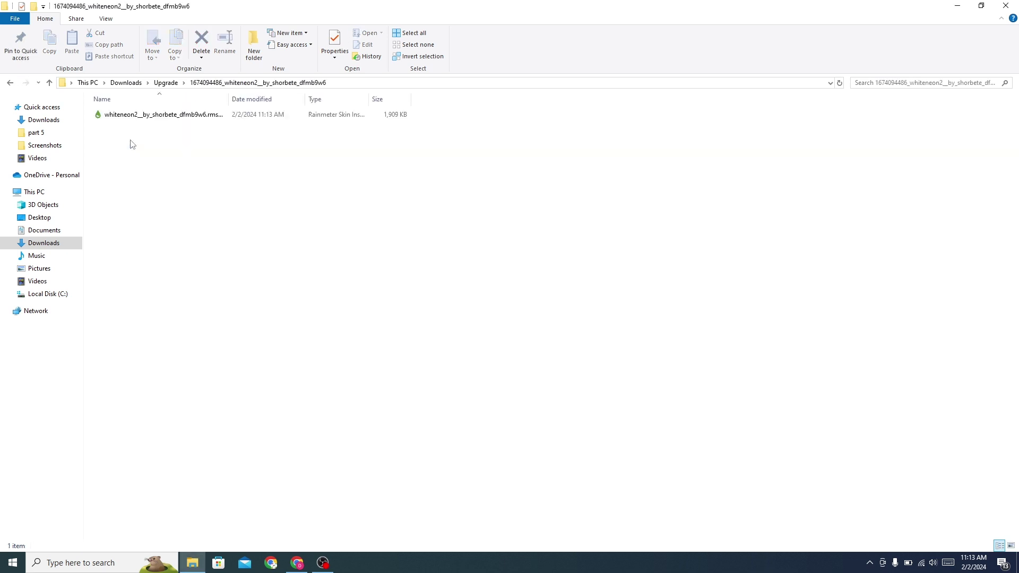
double_click(181, 115)
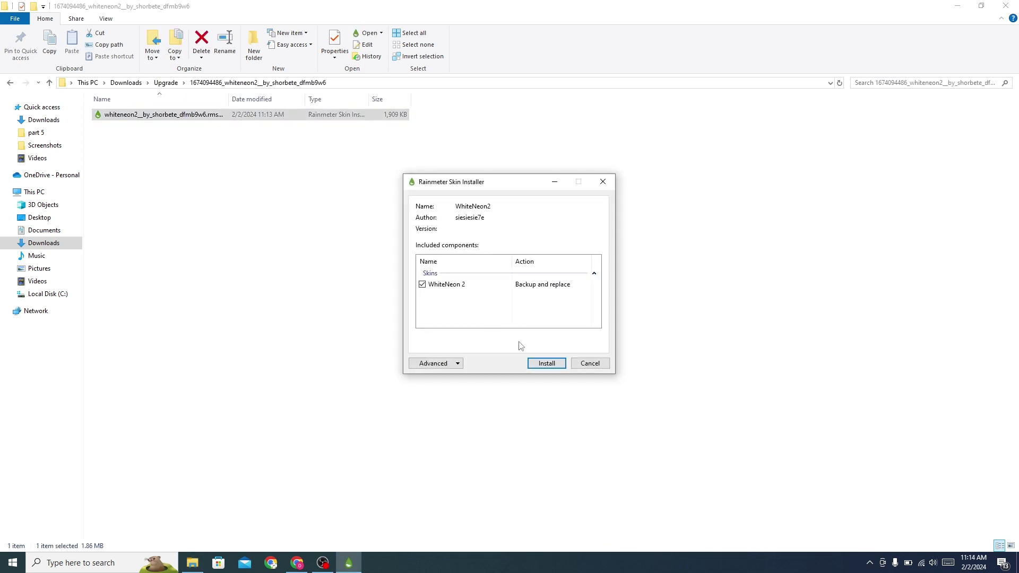
click(542, 365)
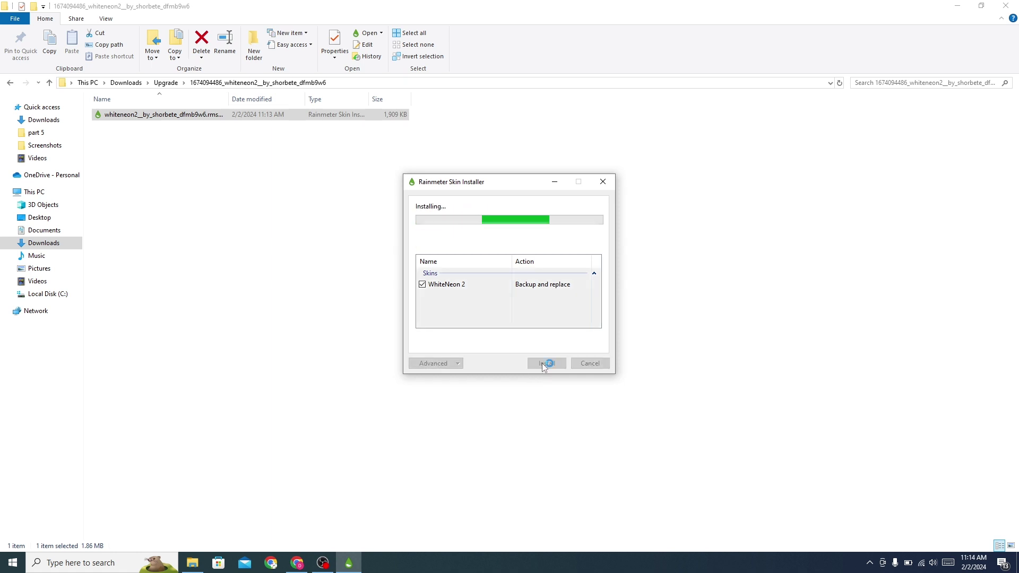
click(10, 84)
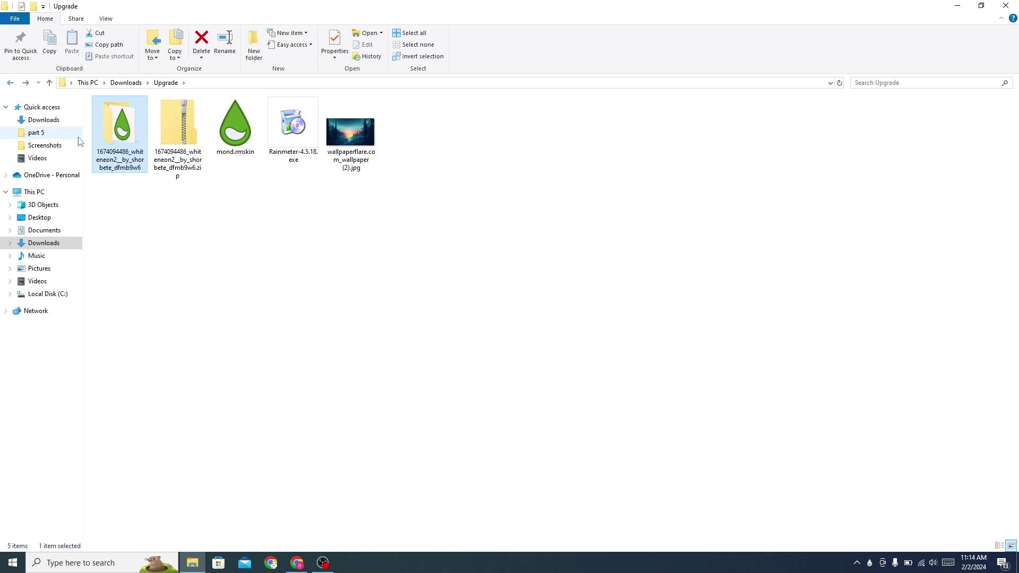
Cancel the Mond skin installer, then run Rainmeter 4.5.18 setup with Standard installation into Program Files.
double_click(234, 151)
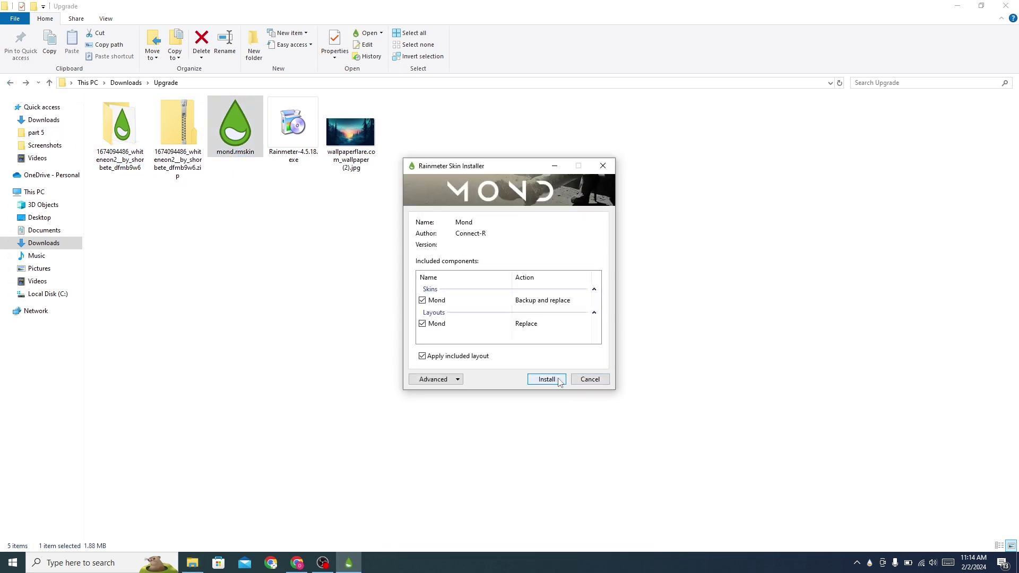
click(587, 381)
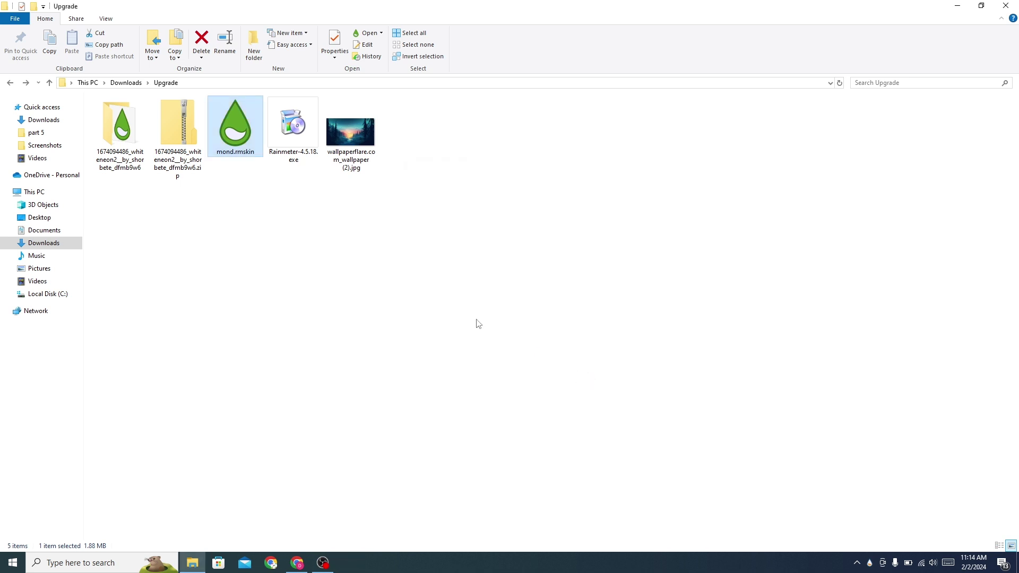
click(301, 155)
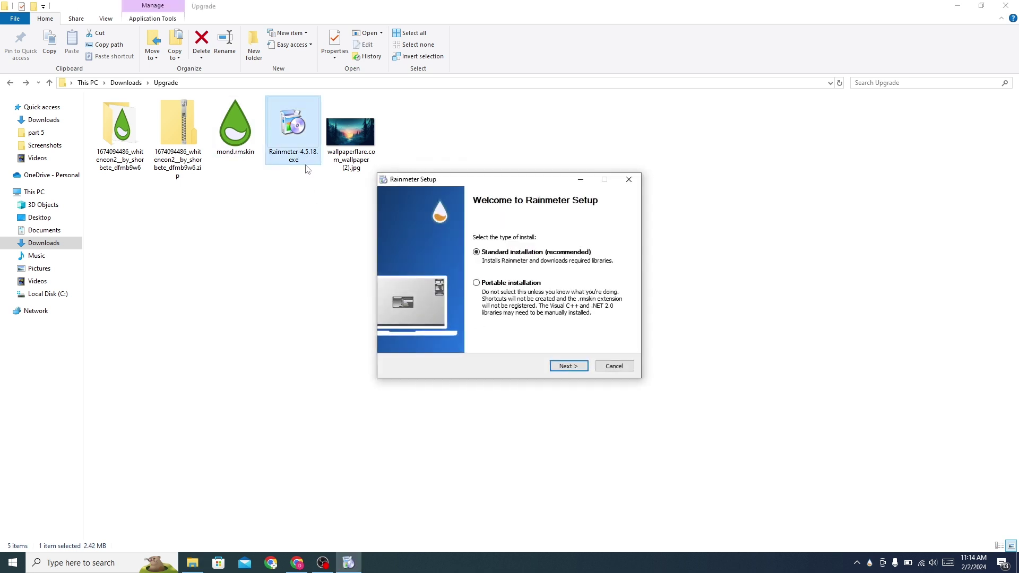
click(568, 367)
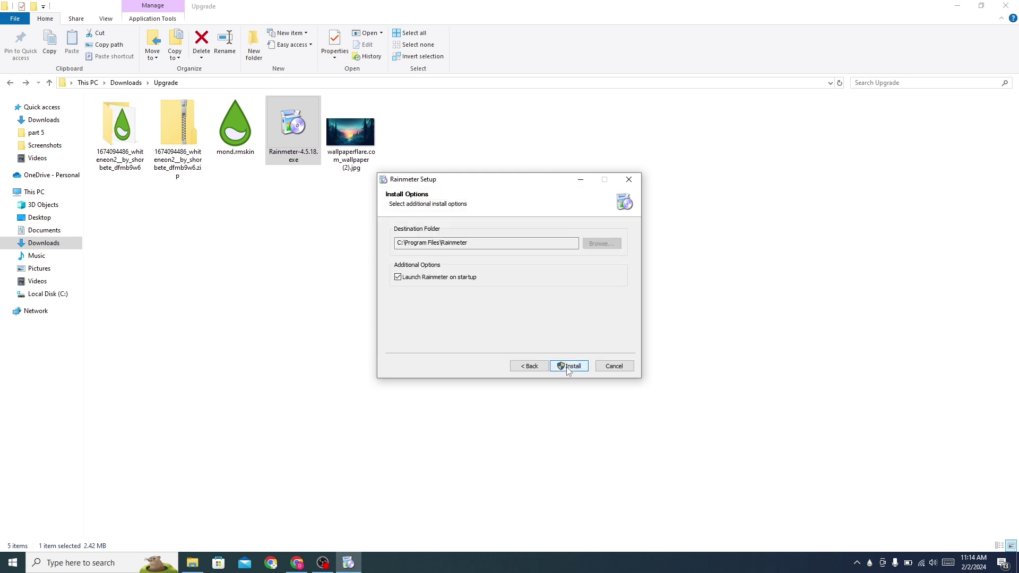
click(572, 367)
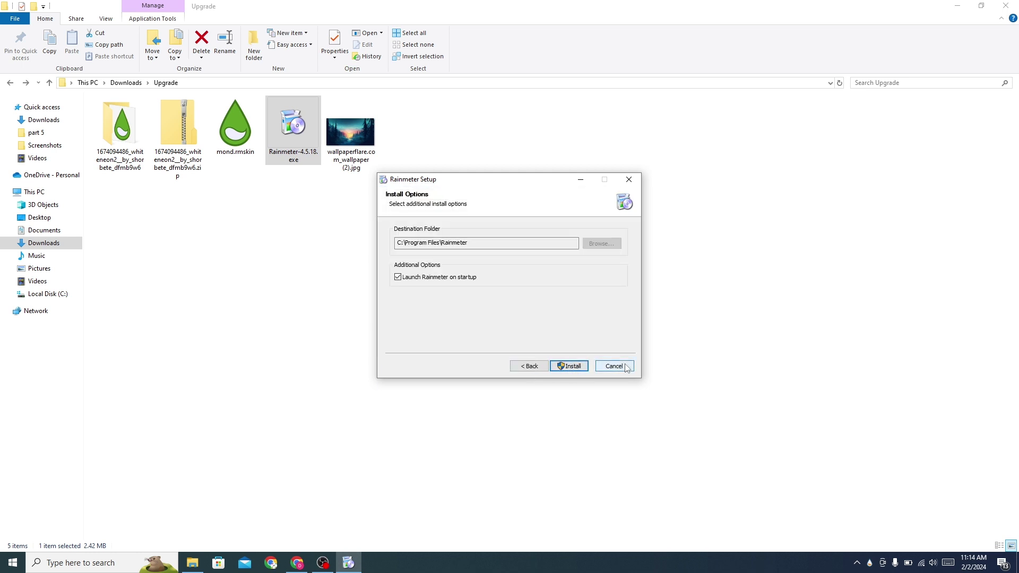
click(402, 233)
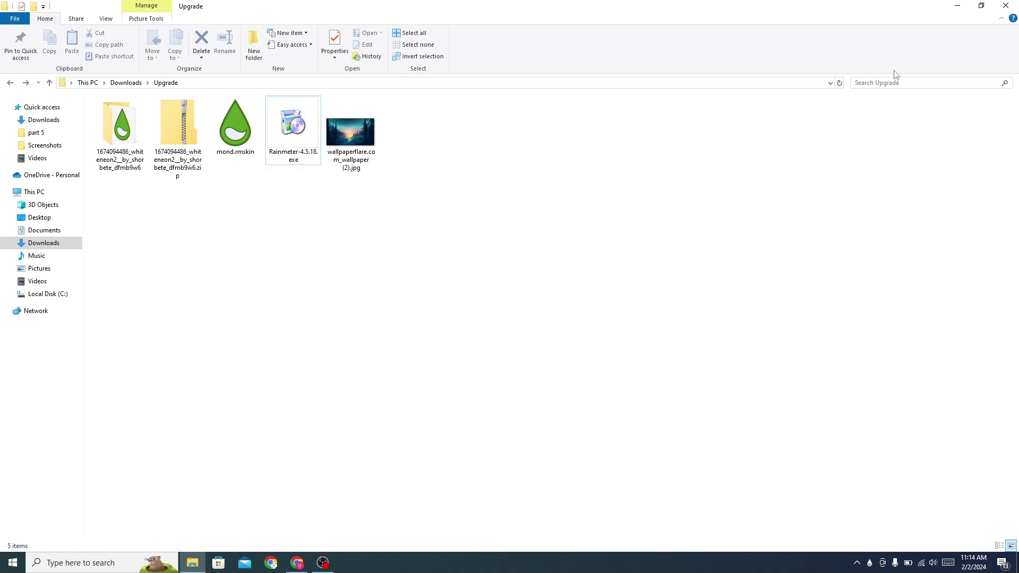
click(957, 6)
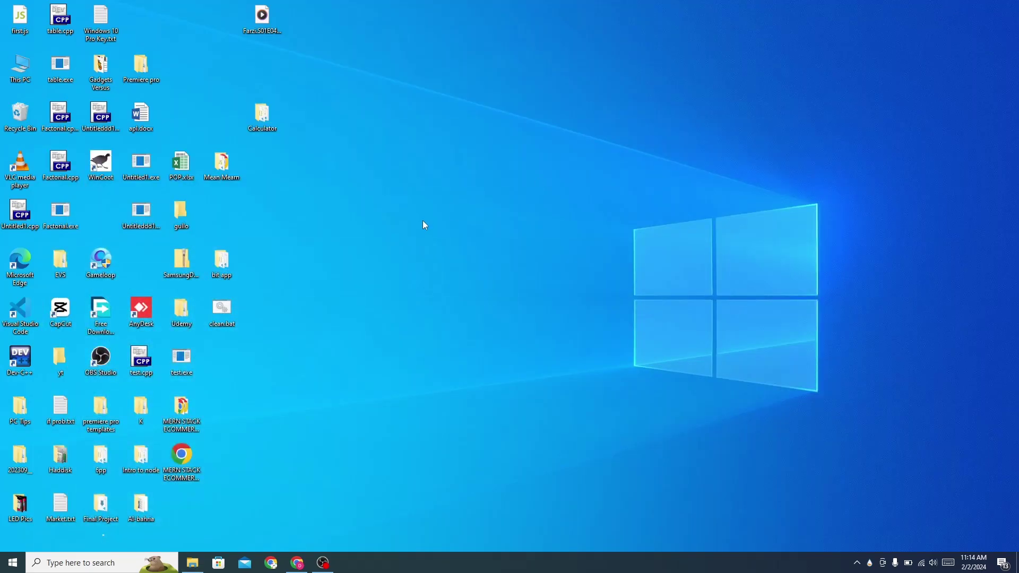
Untick Show desktop icons in the desktop's View menu so only the wallpaper shows.
right_click(390, 271)
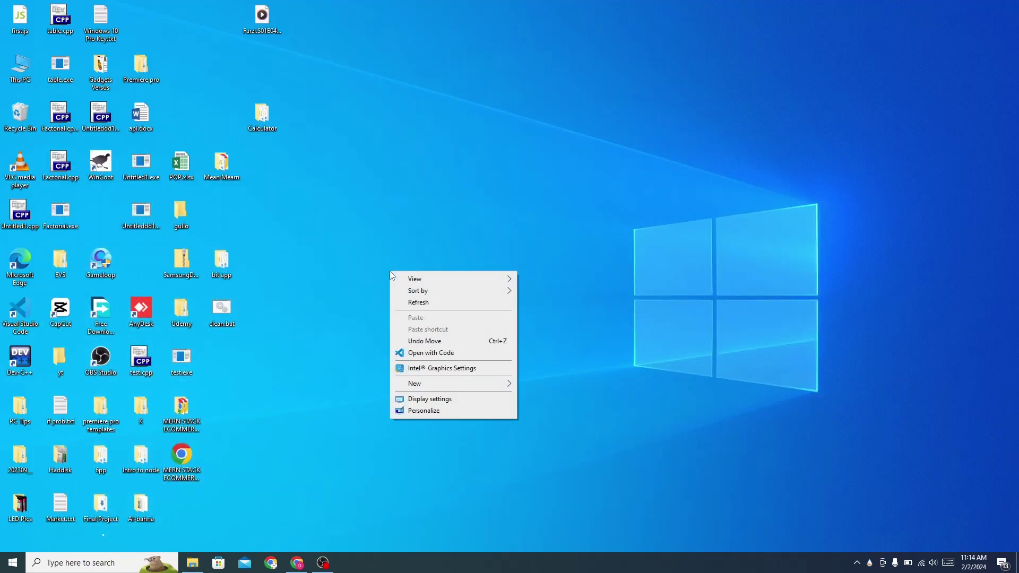
mouse_move(509, 280)
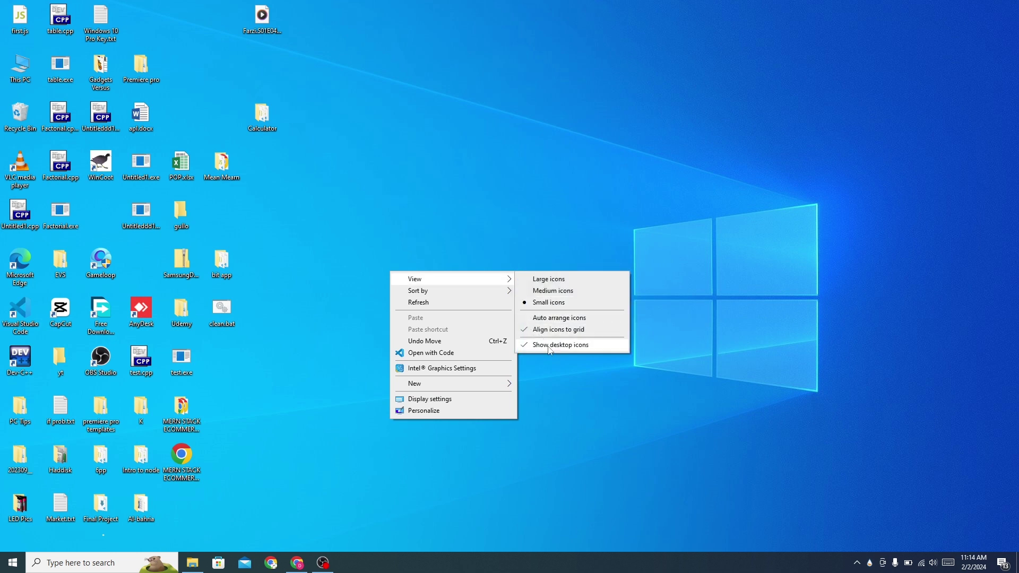
click(578, 346)
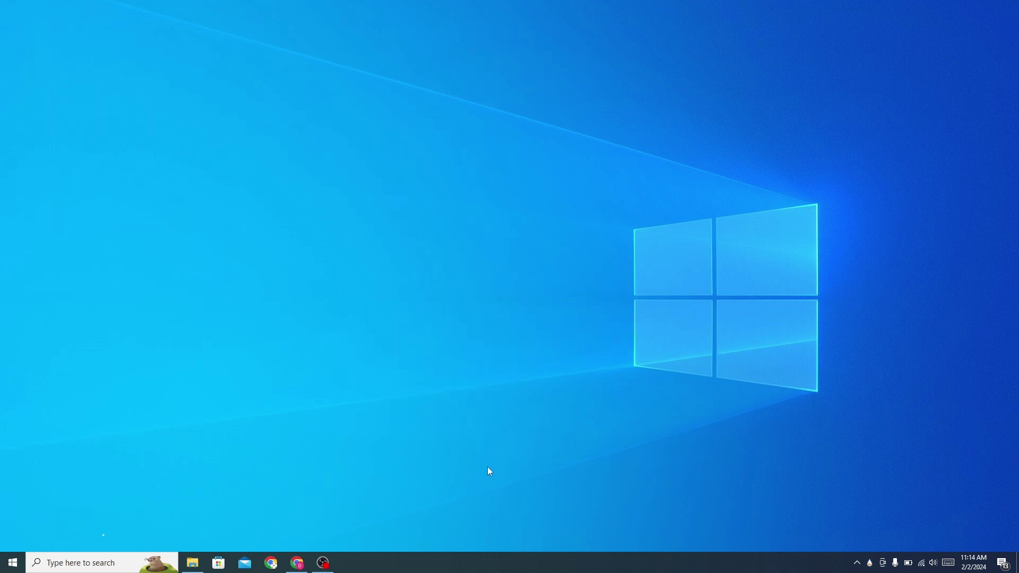
right_click(465, 569)
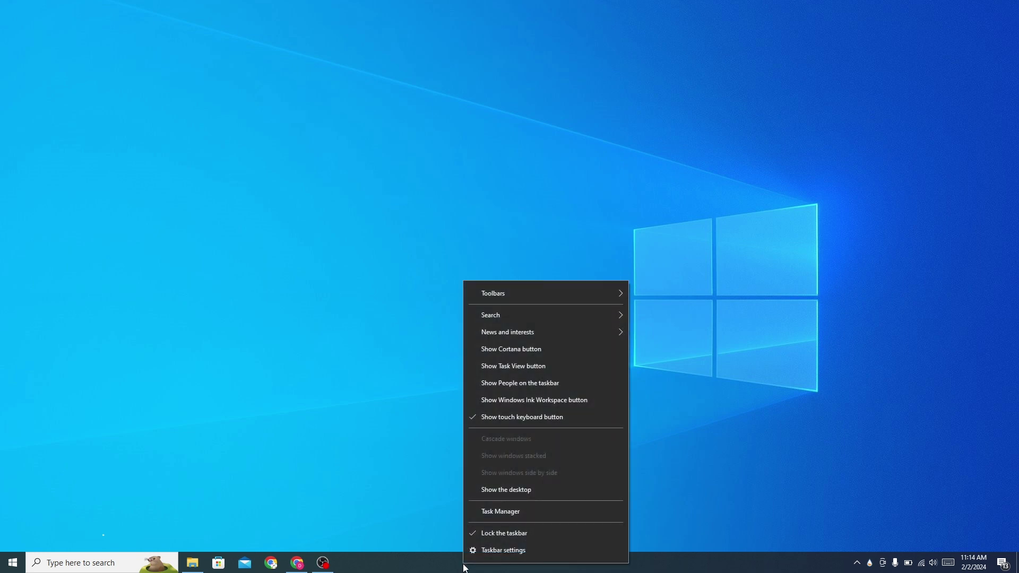
click(525, 549)
Turn on 'Automatically hide the taskbar in desktop mode' in Taskbar settings.
right_click(525, 547)
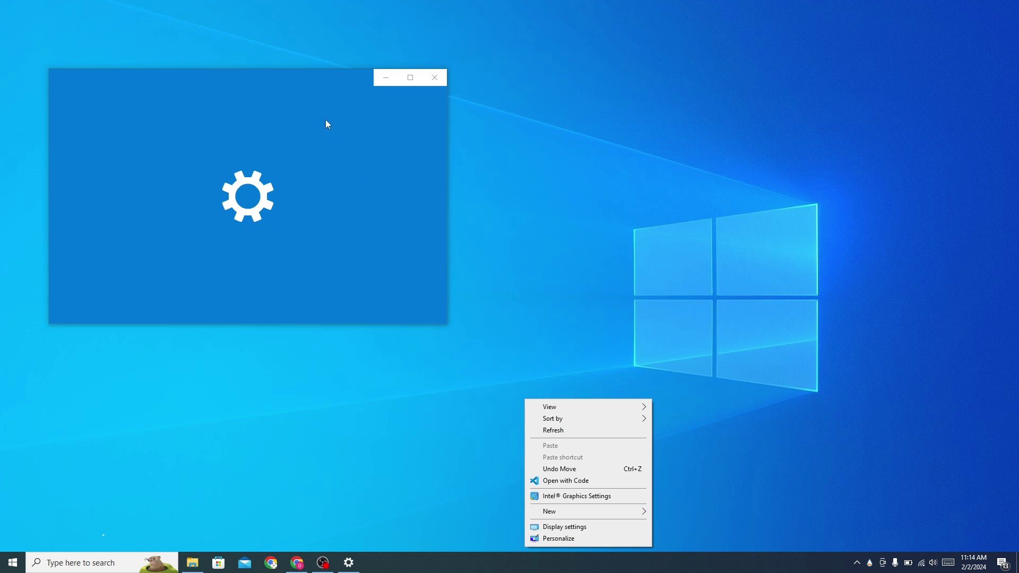
drag(297, 84, 425, 85)
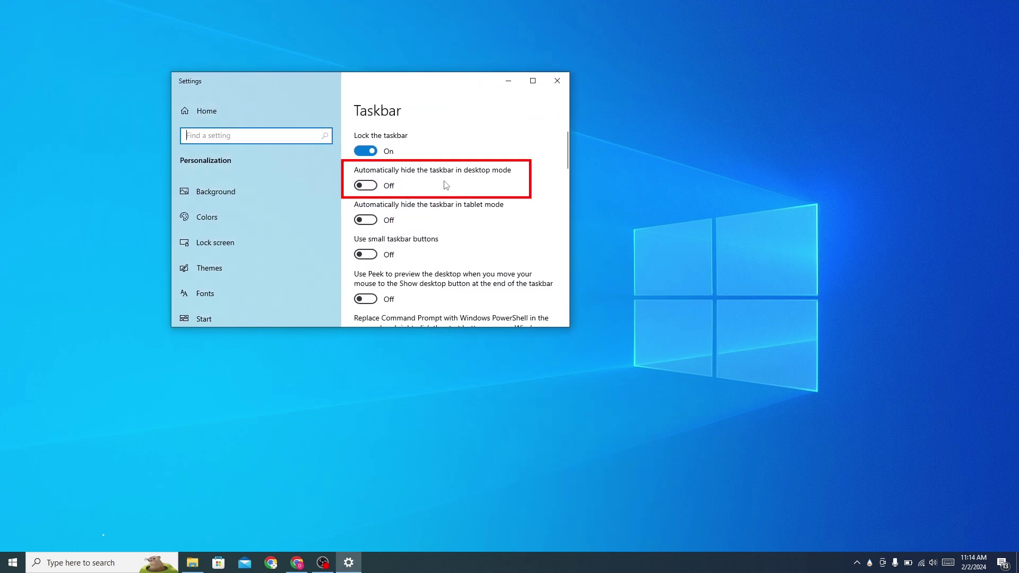
click(367, 187)
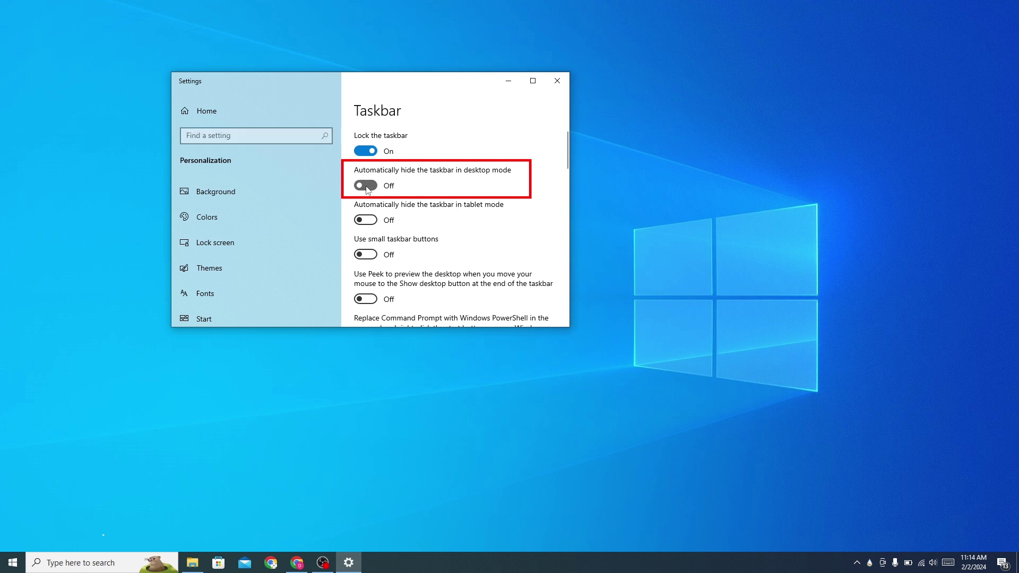
click(507, 83)
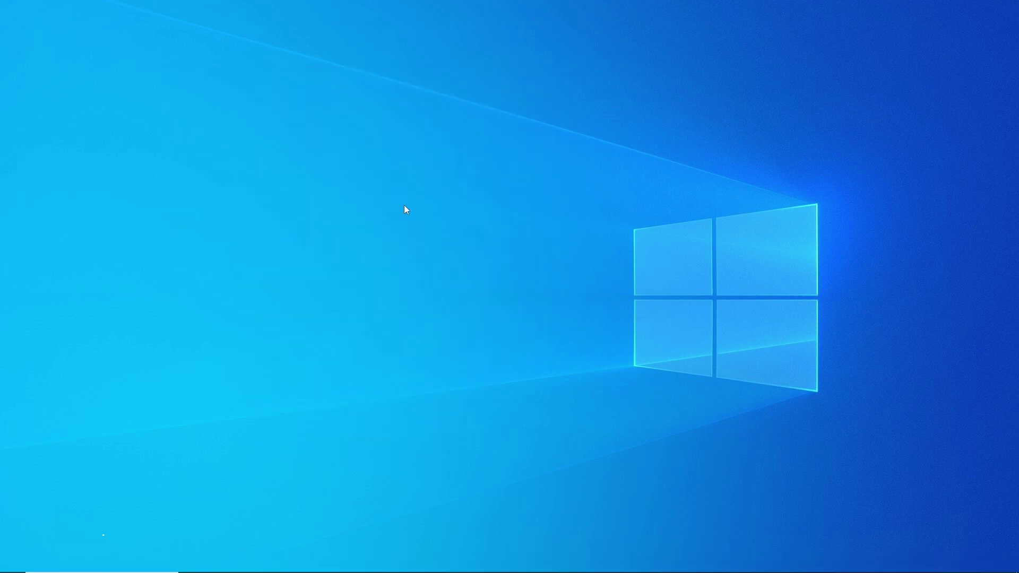
Open Manage Rainmeter from the hidden notification-area icons.
mouse_move(589, 570)
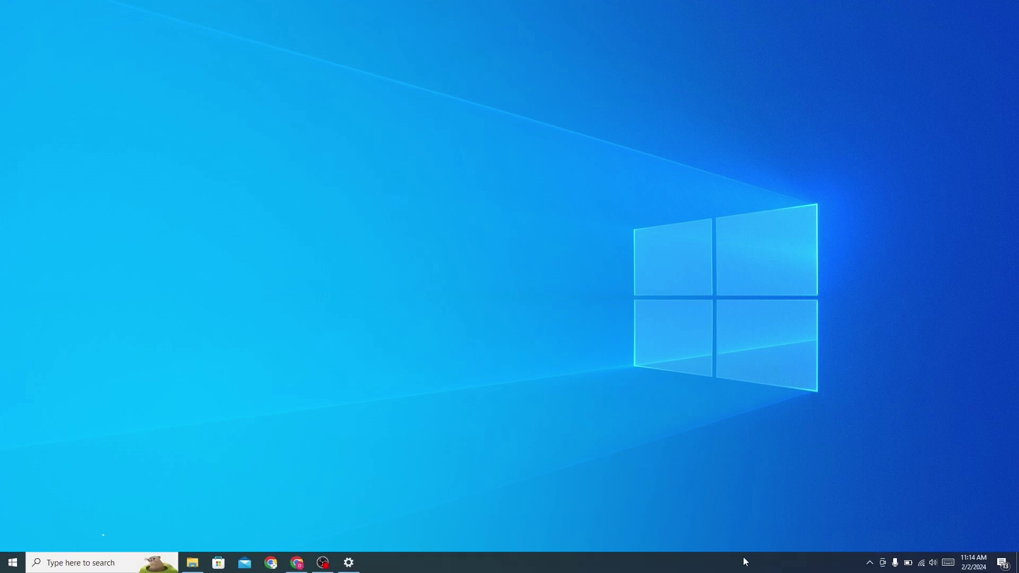
click(868, 562)
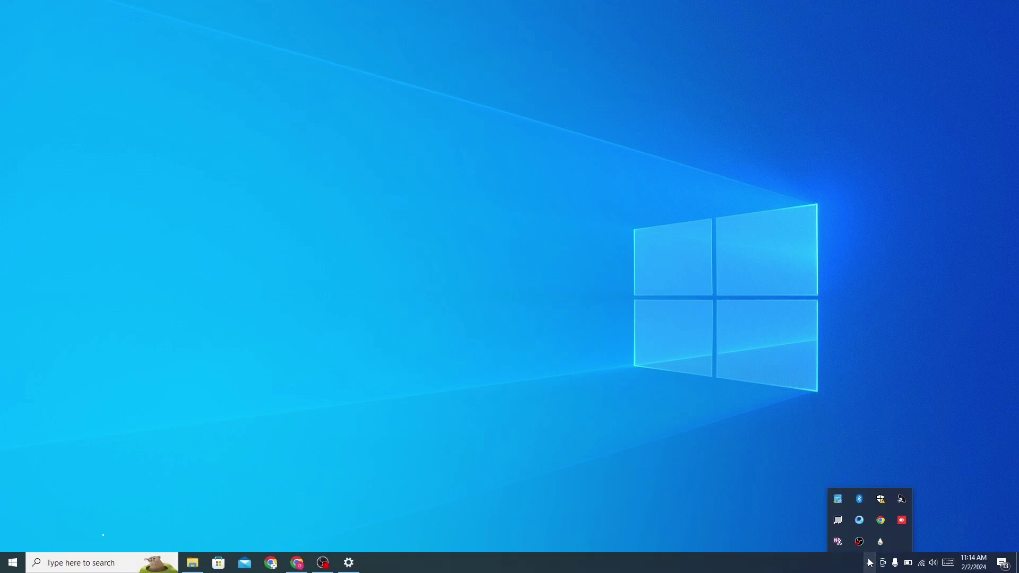
click(881, 541)
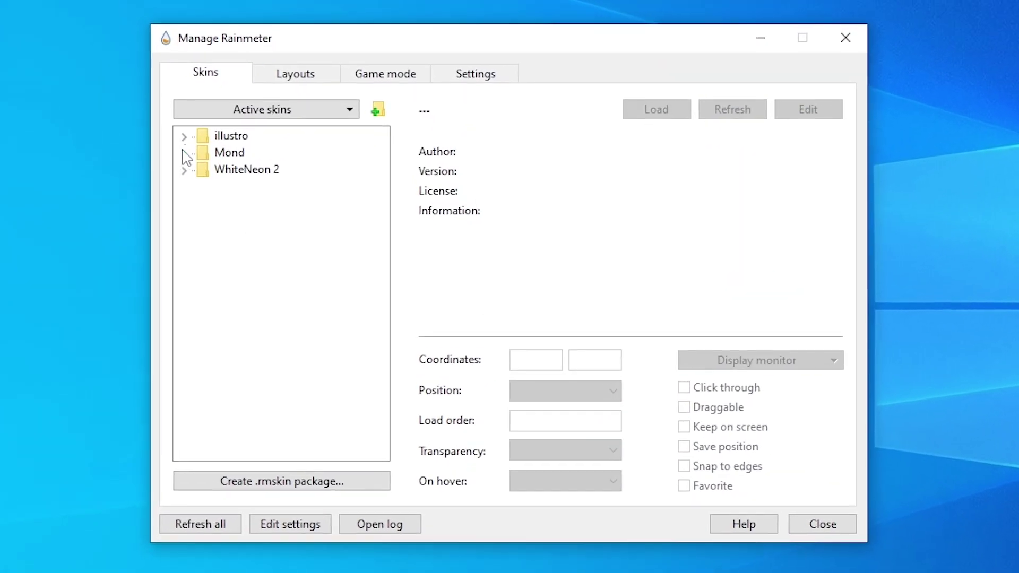
Load the Mond Clock.ini skin onto the desktop.
click(155, 142)
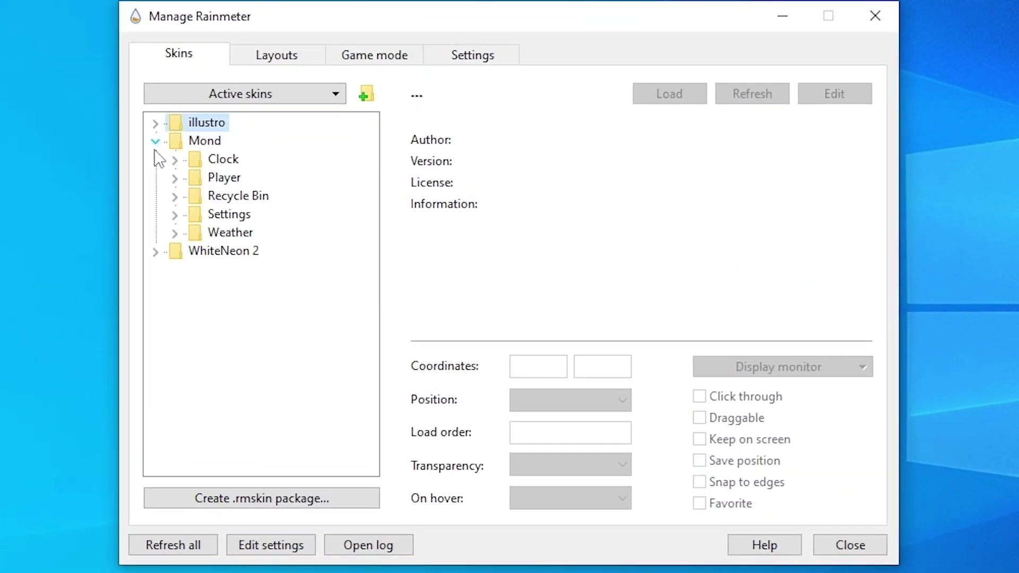
click(175, 160)
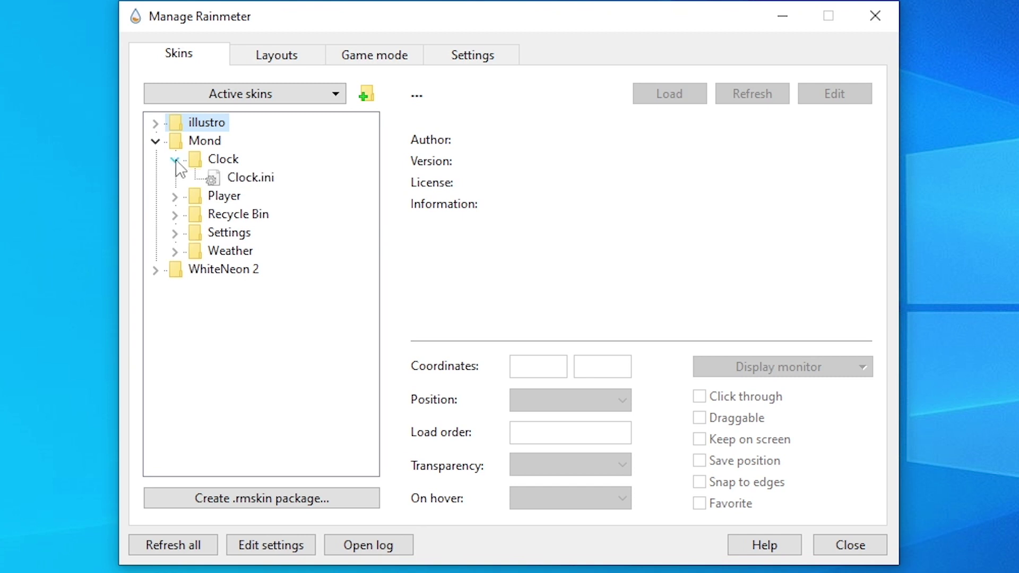
click(260, 180)
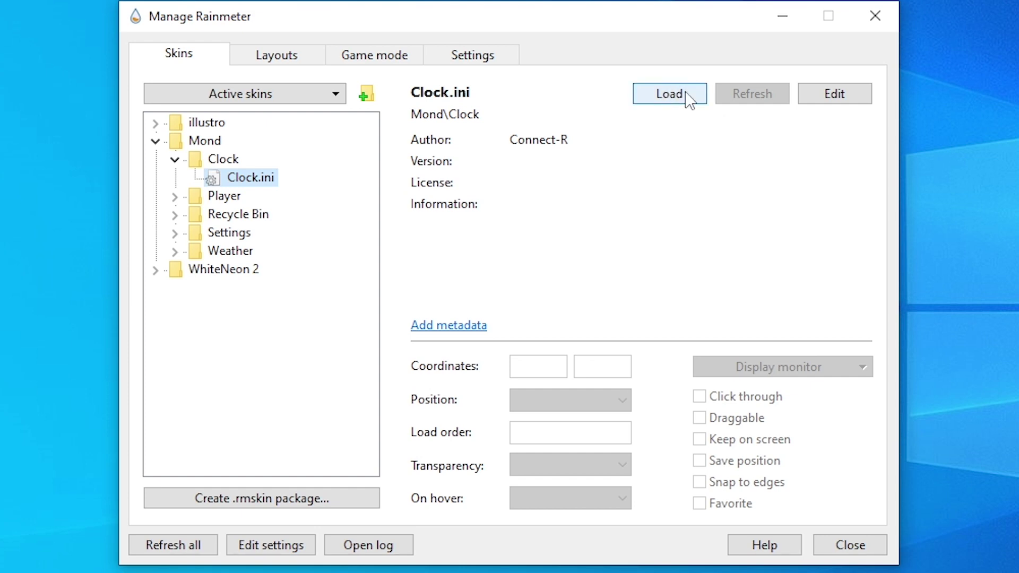
click(689, 96)
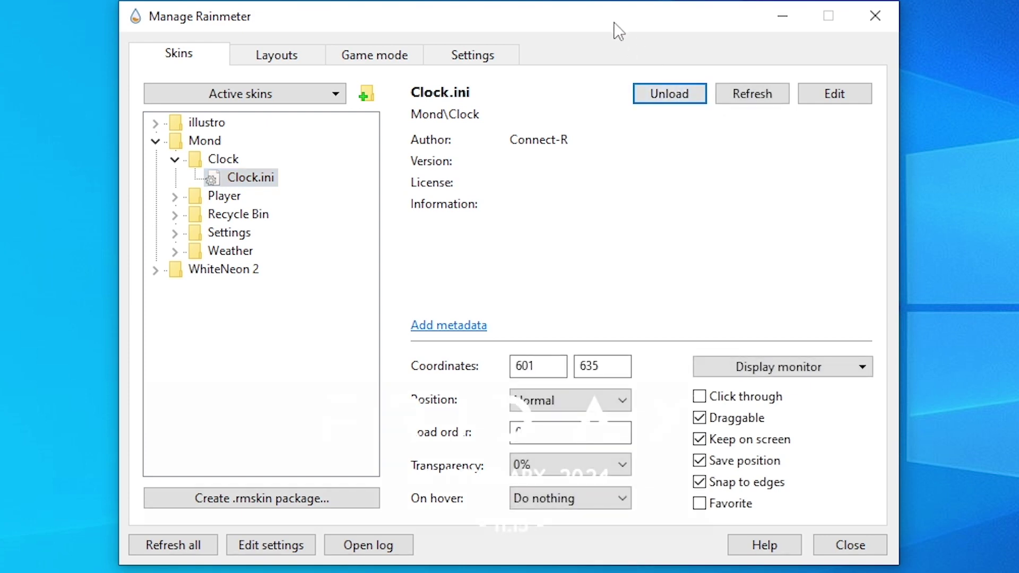
drag(614, 27, 563, 27)
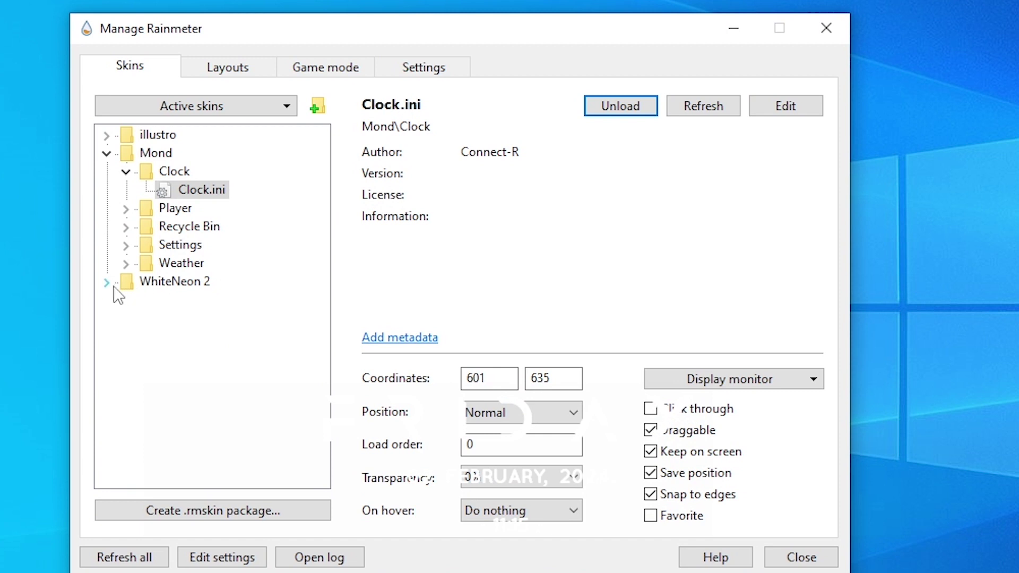
Load the WhiteNeon 2 Dock.ini skin, then bring back the Upgrade folder in File Explorer.
click(107, 283)
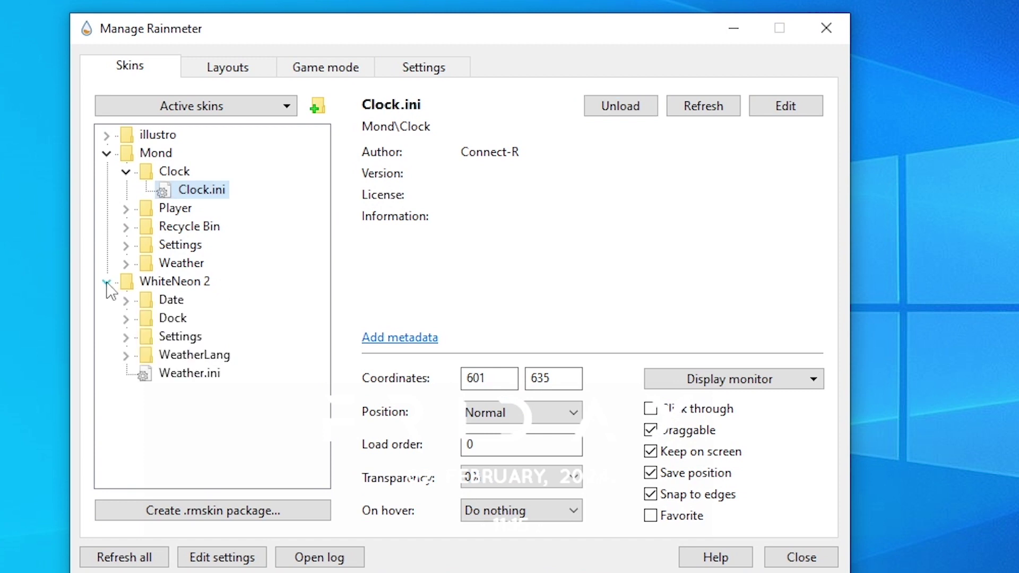
click(126, 319)
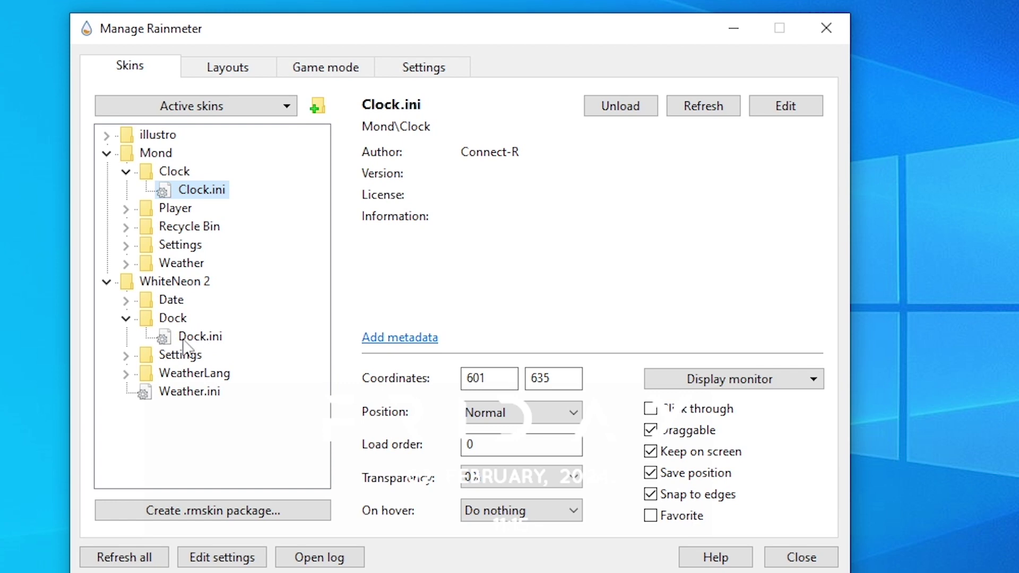
click(205, 340)
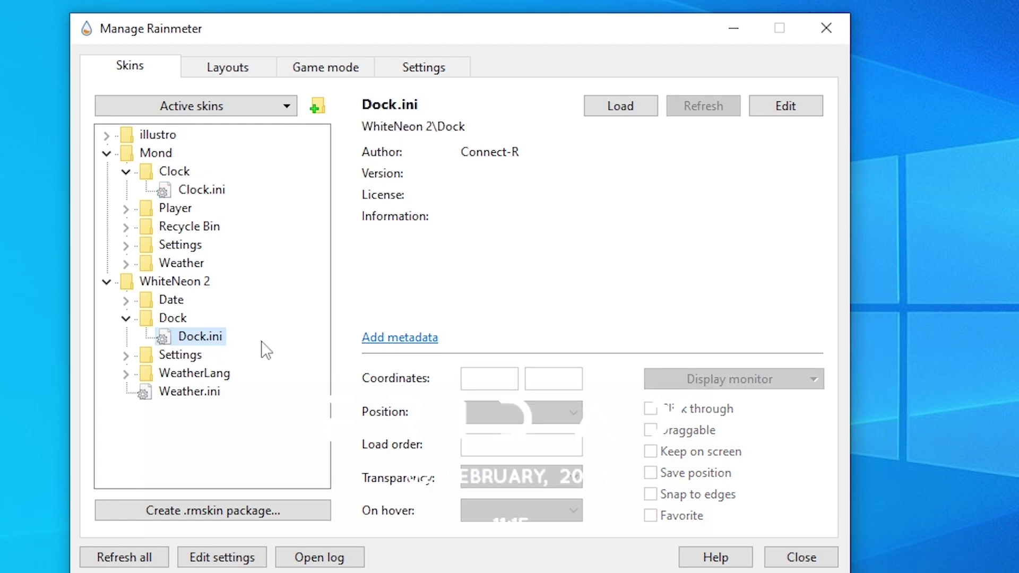
click(621, 109)
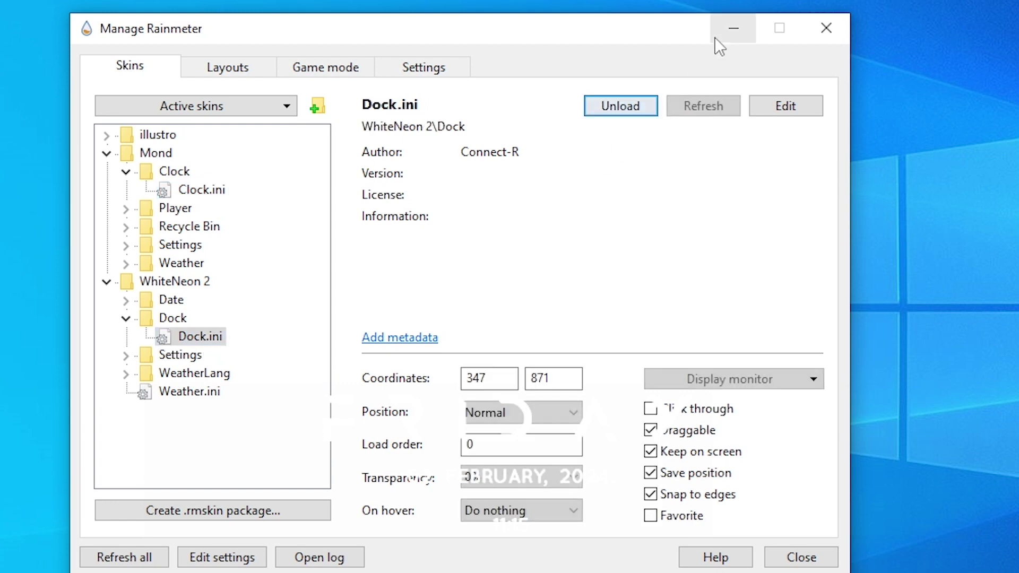
click(732, 29)
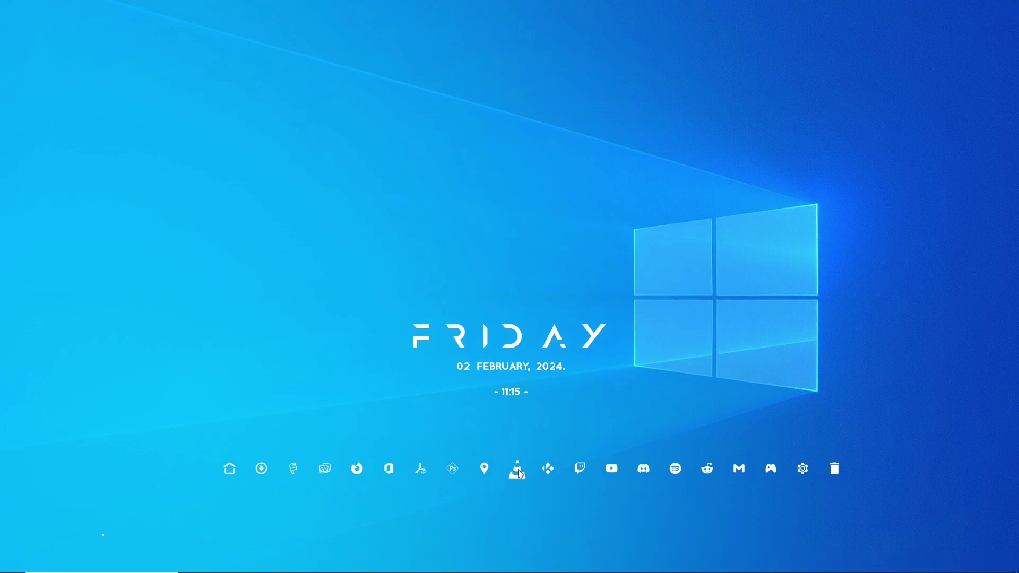
mouse_move(415, 570)
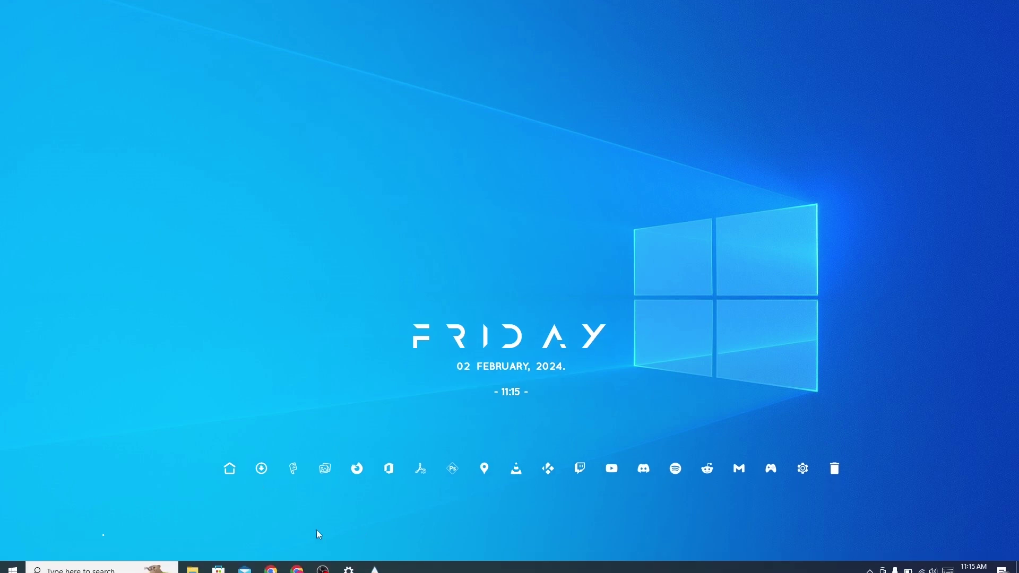
click(193, 563)
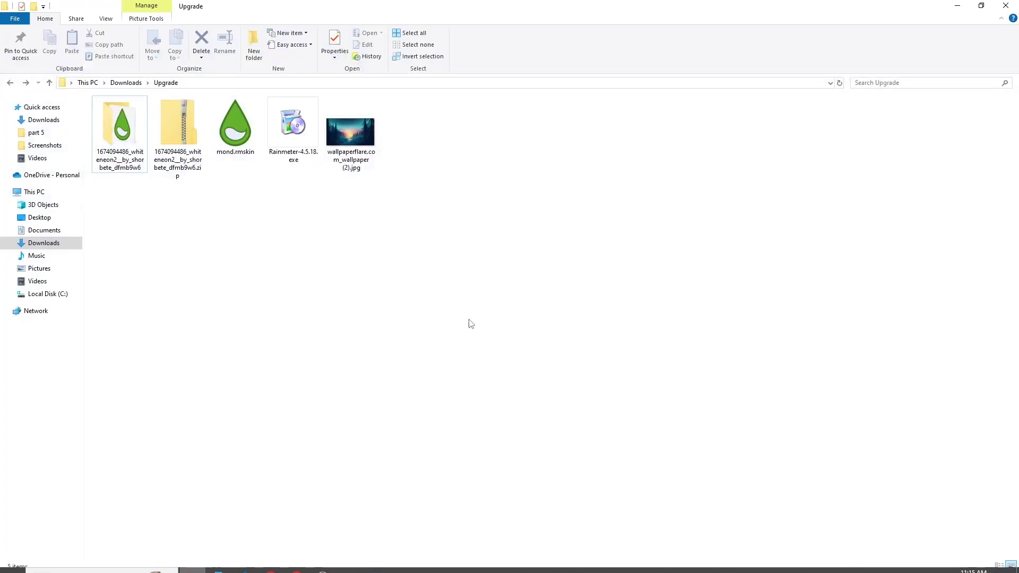
Set 'wallpaperflare.com_wallpaper (2).jpg' from Downloads > Upgrade as the desktop background, then minimize Explorer.
click(358, 140)
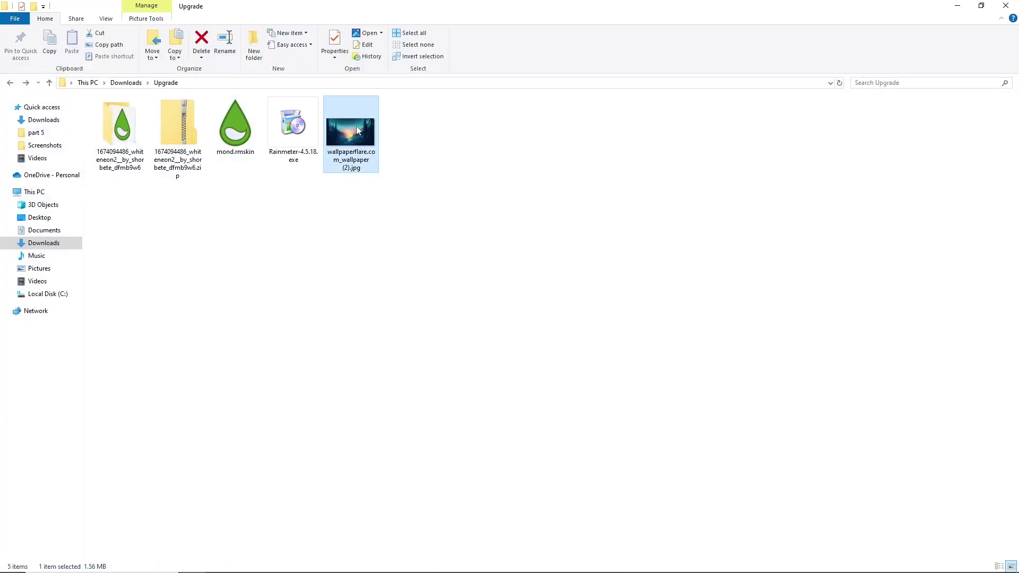
right_click(357, 130)
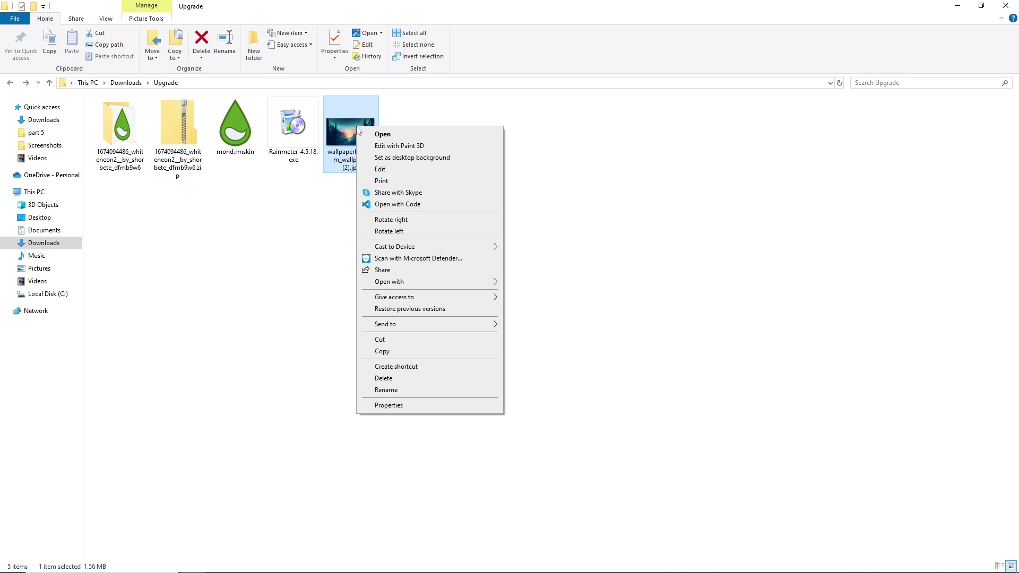
click(473, 162)
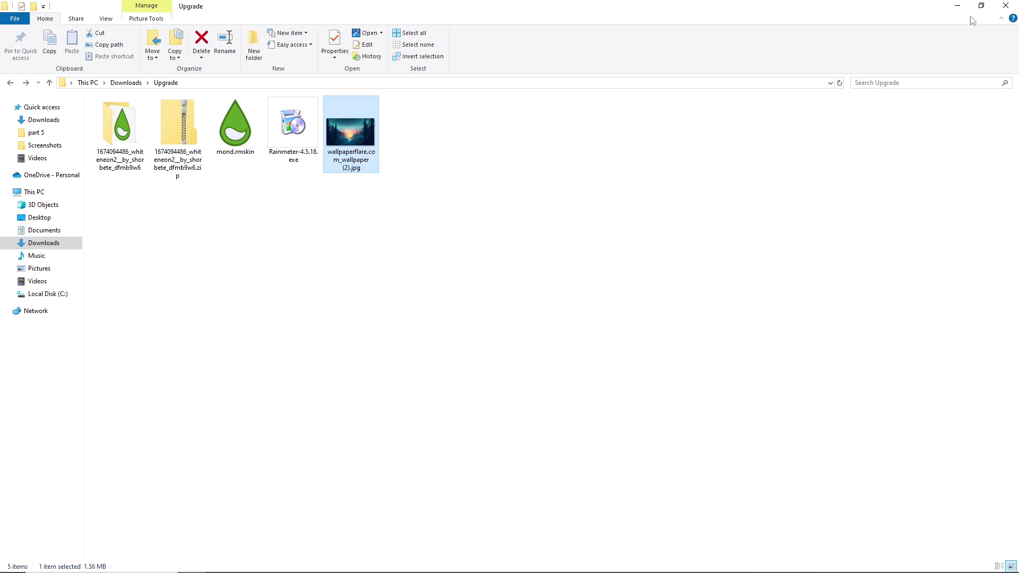
click(963, 8)
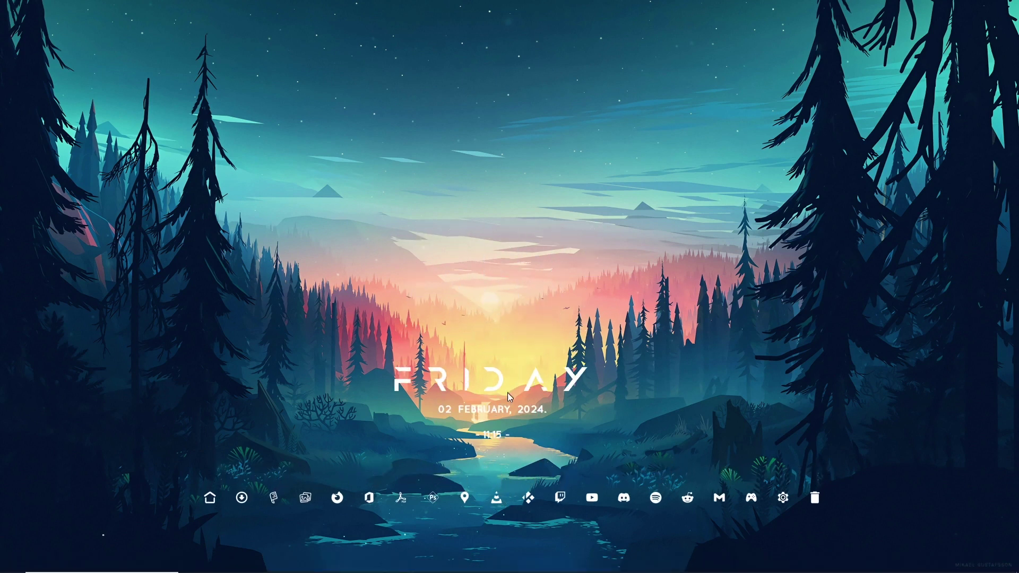
Drag the FRIDAY Mond clock up and nudge the WhiteNeon2 dock slightly higher on the desktop.
drag(531, 284, 515, 209)
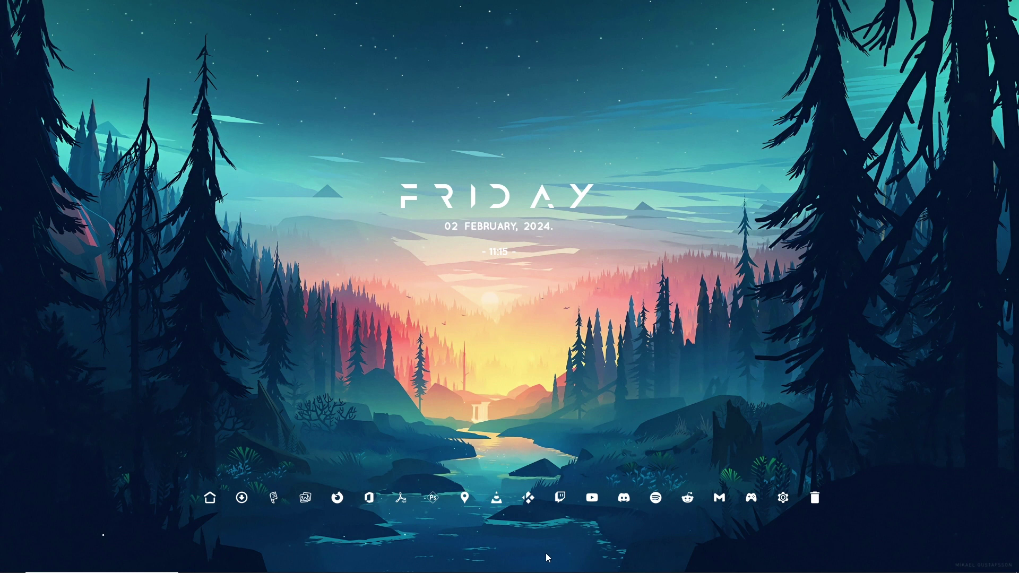
drag(500, 502, 512, 472)
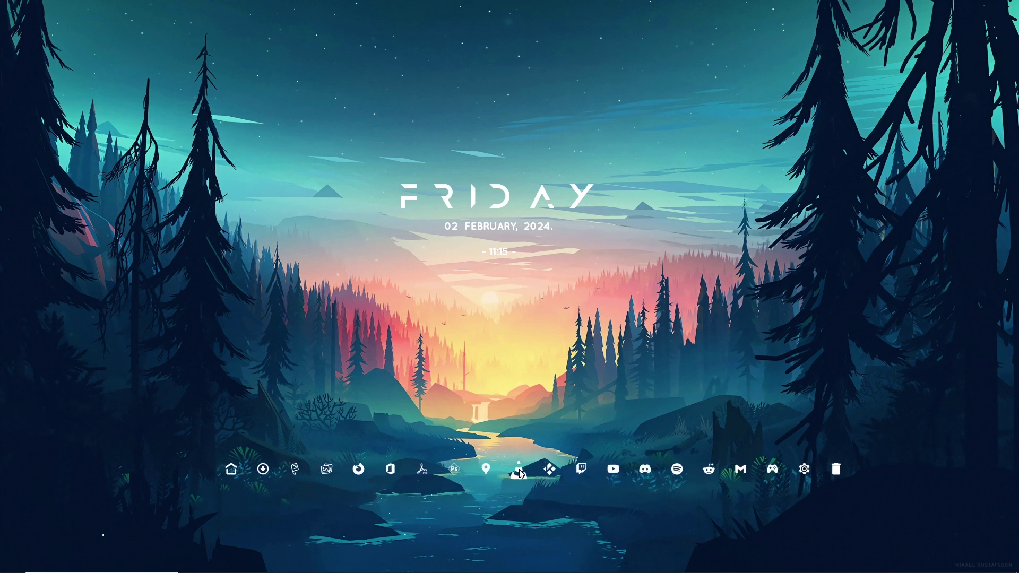